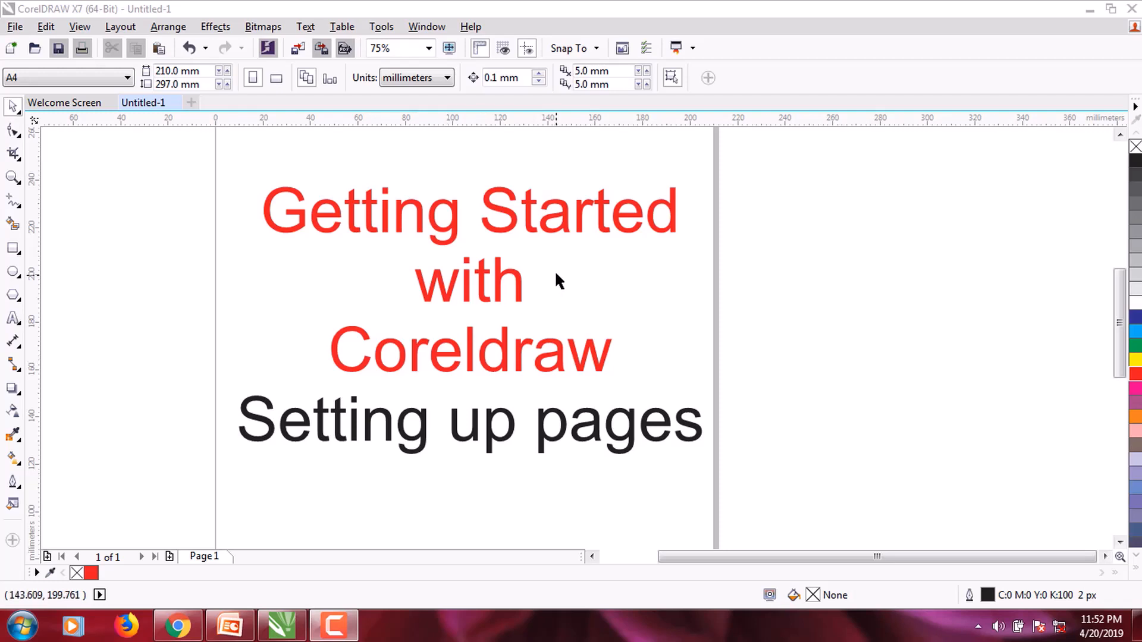
Step: Start a new document and set its preset destination to Default CMYK (Letter, 8.5 × 11 in)
click(15, 28)
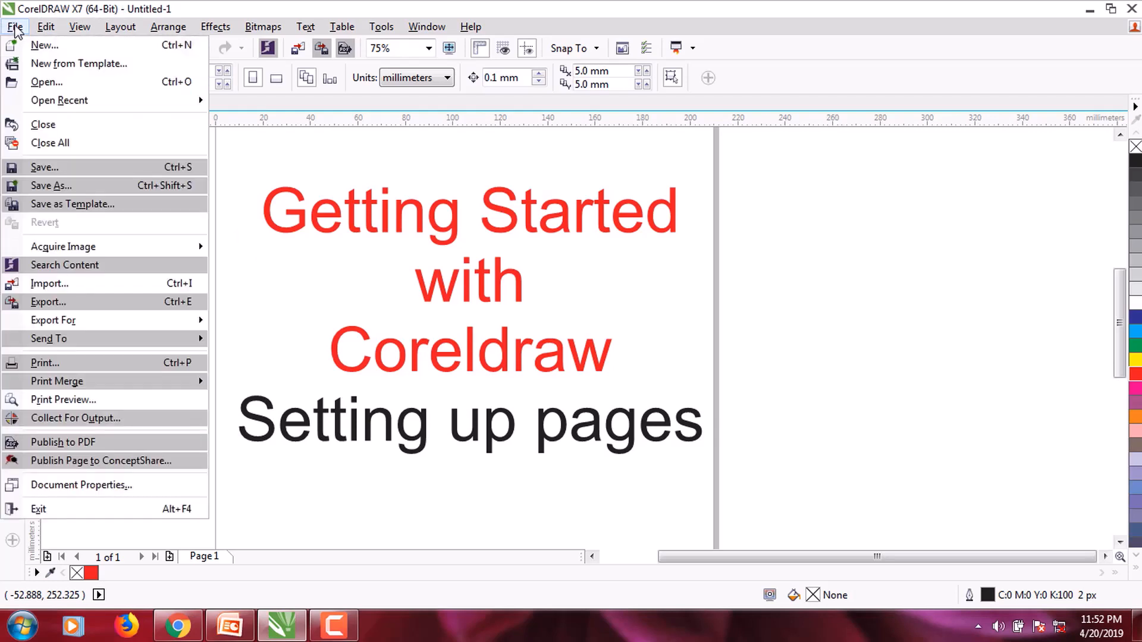
click(43, 46)
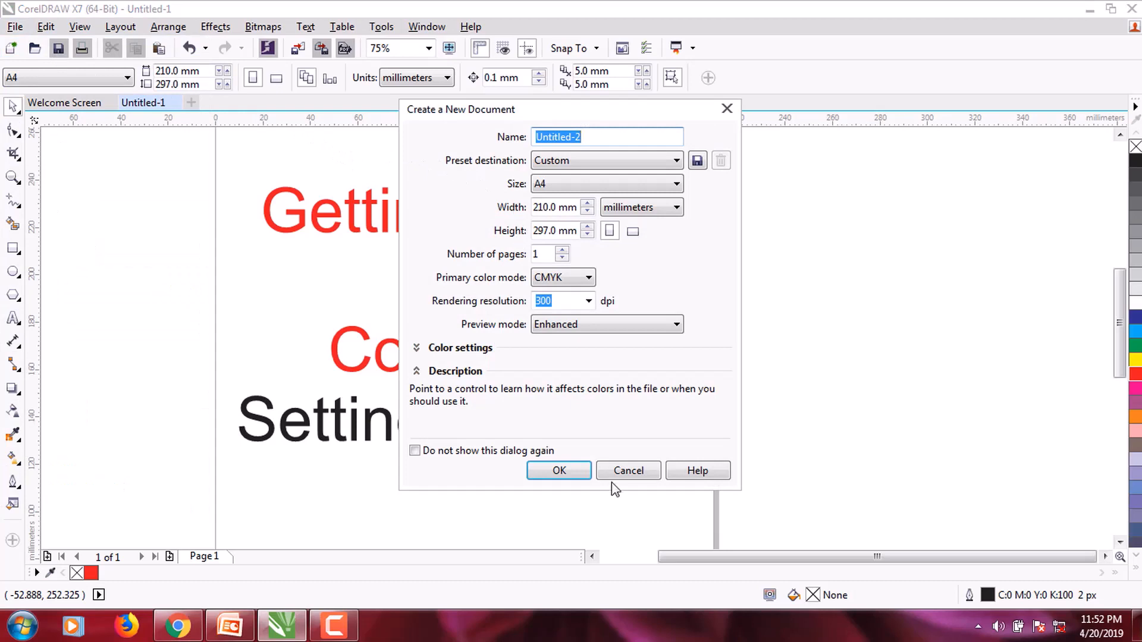
click(630, 473)
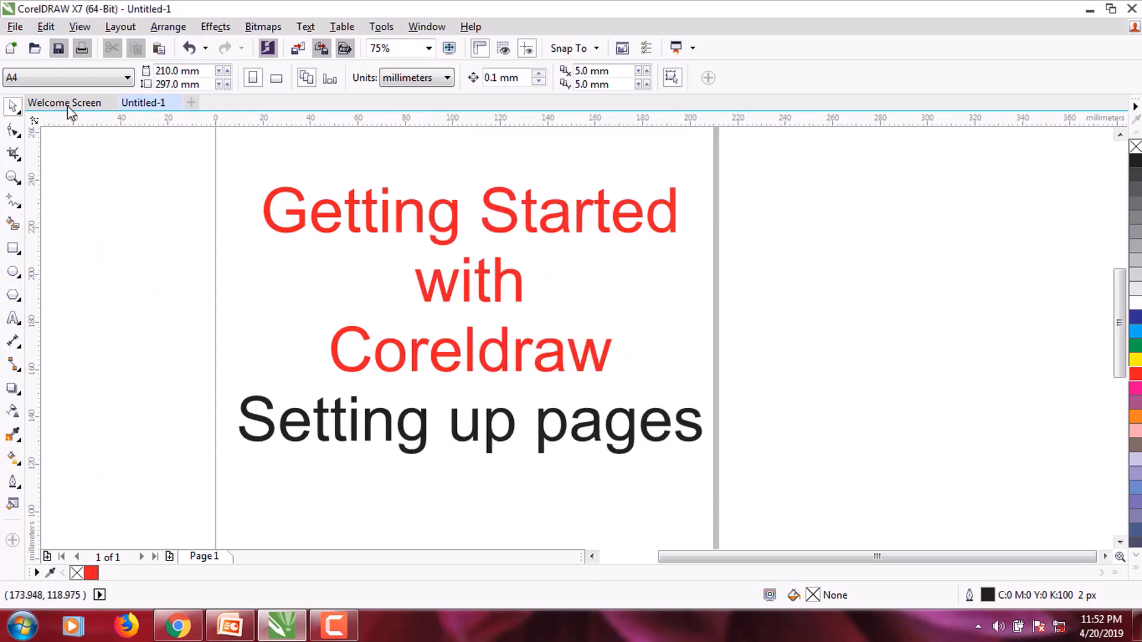
click(10, 51)
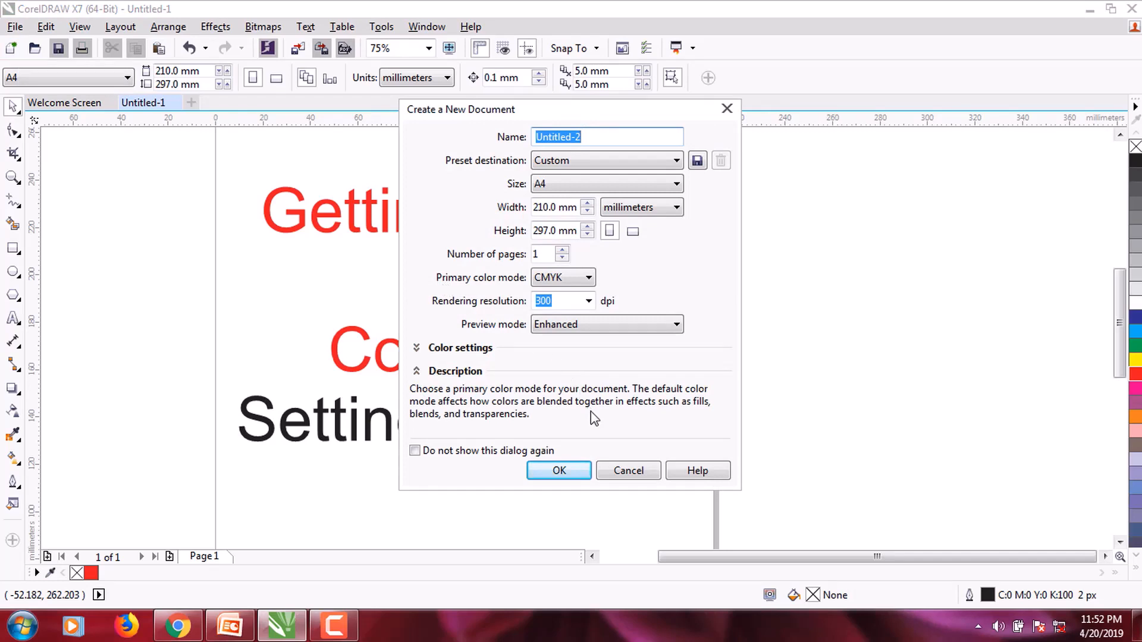
drag(450, 114, 407, 125)
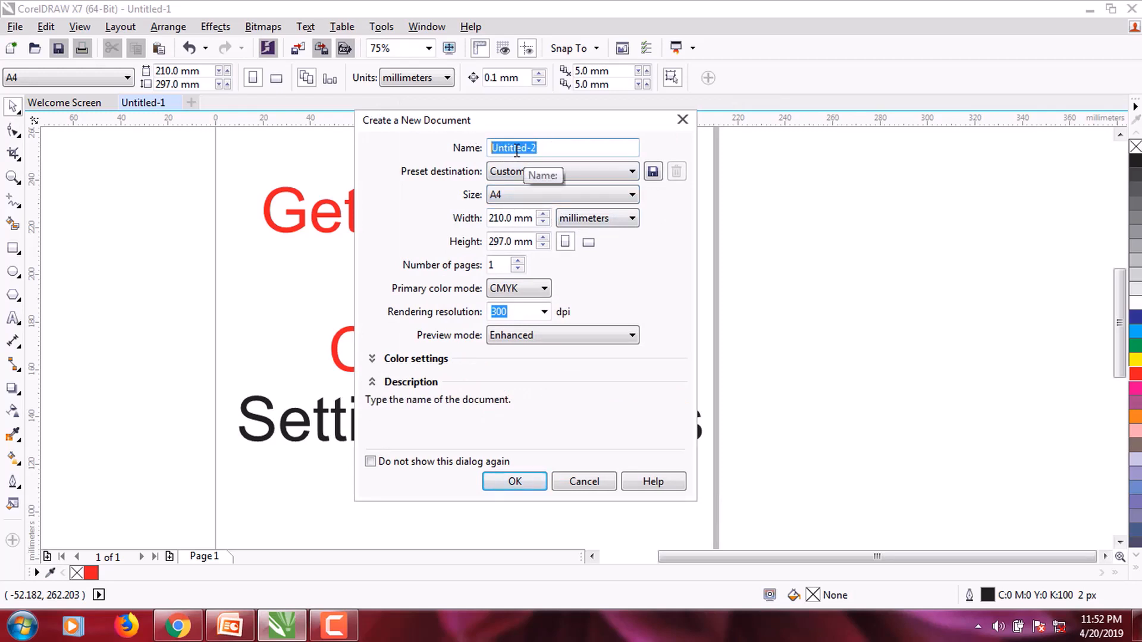
click(562, 171)
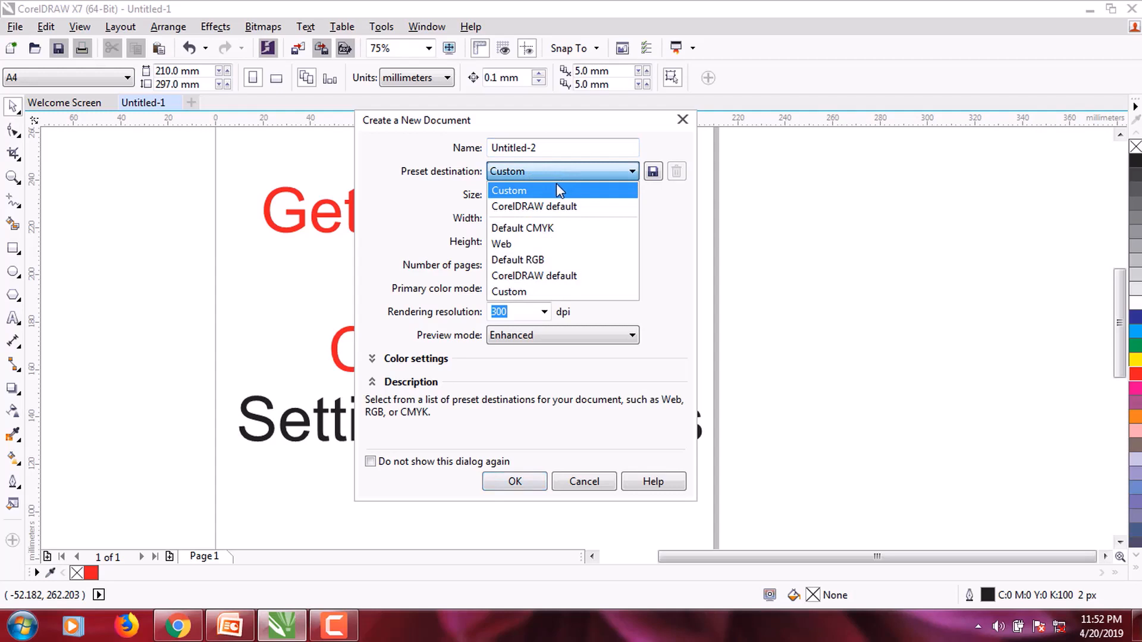
click(540, 232)
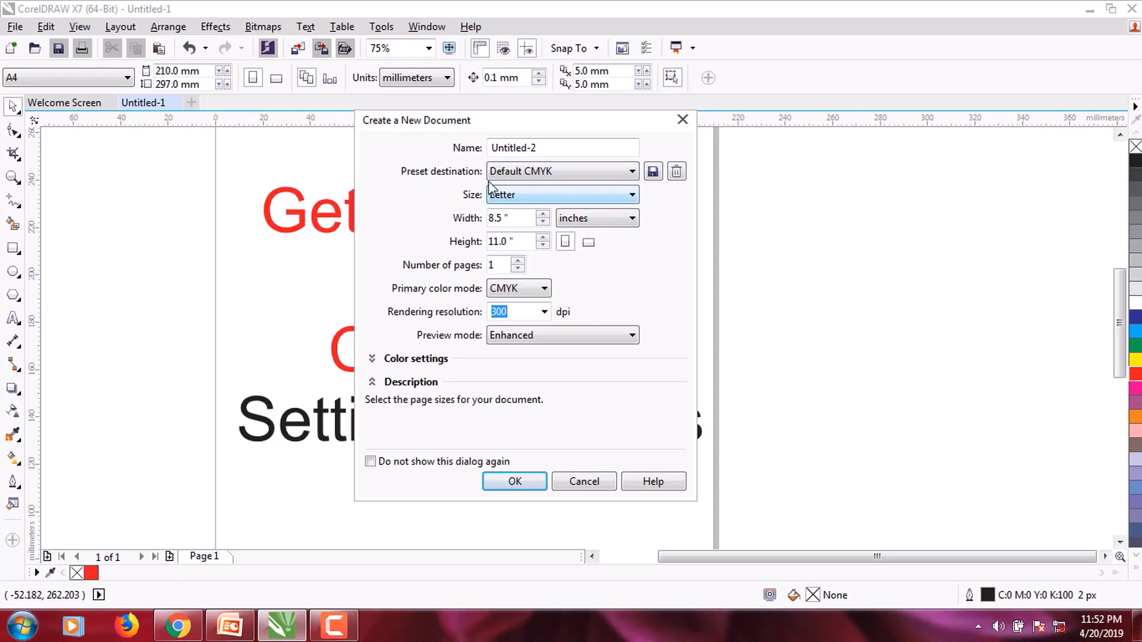
click(527, 195)
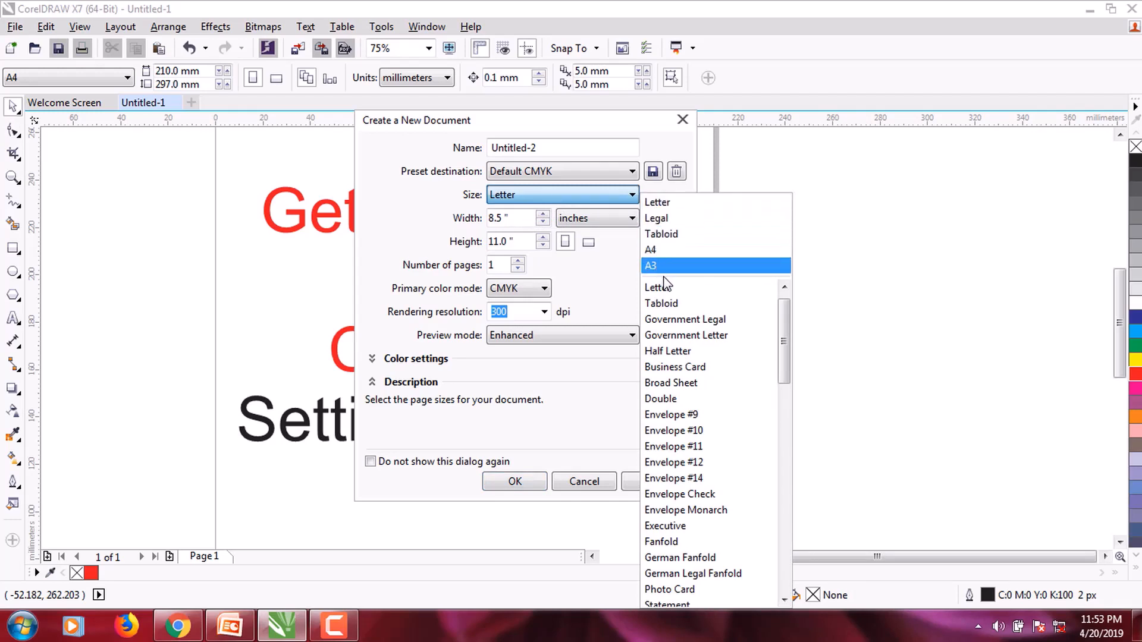
Step: Change the new document's page size to A4, 210 × 297 mm
drag(786, 334, 787, 404)
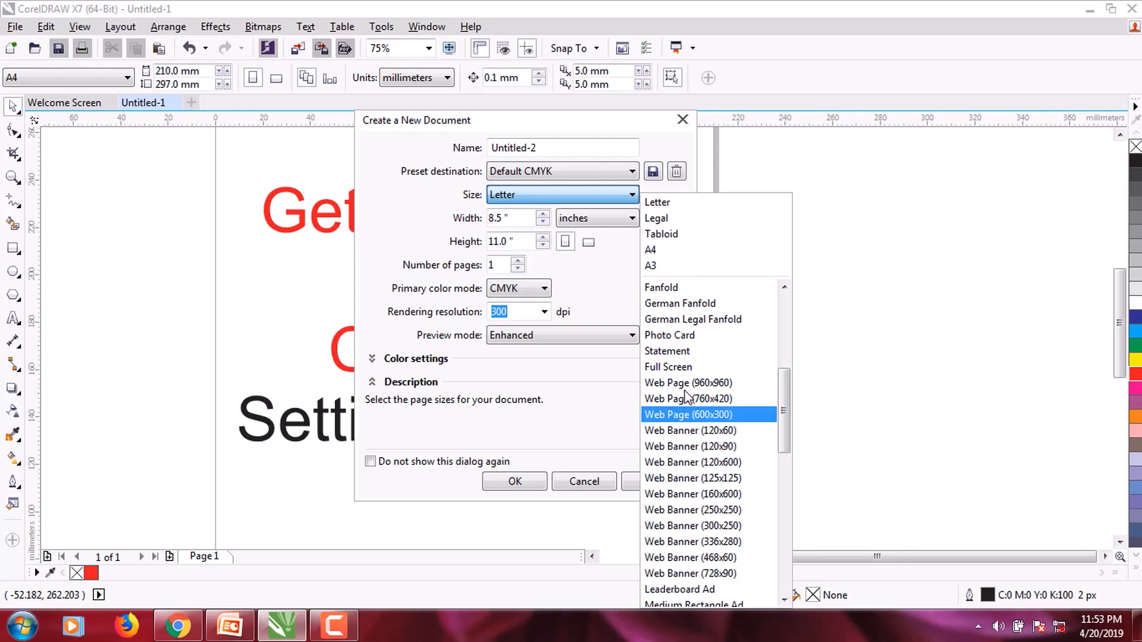
click(561, 200)
click(561, 200)
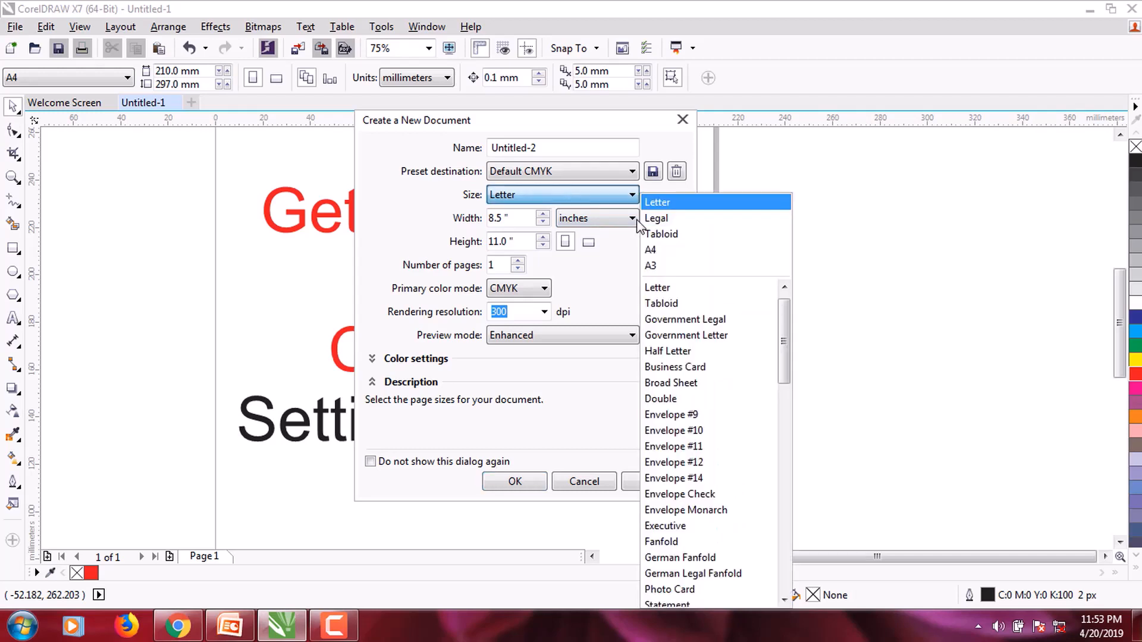
click(653, 253)
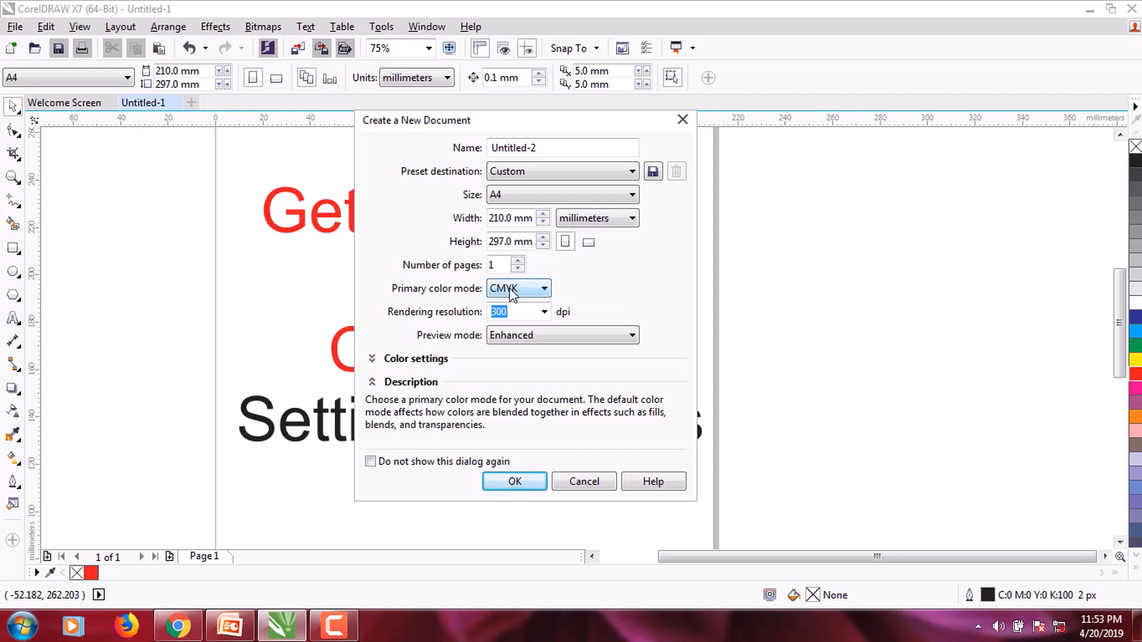
Step: Review the 300 dpi resolution and setting sections, create the A4 document, then switch to PowerPoint
click(511, 311)
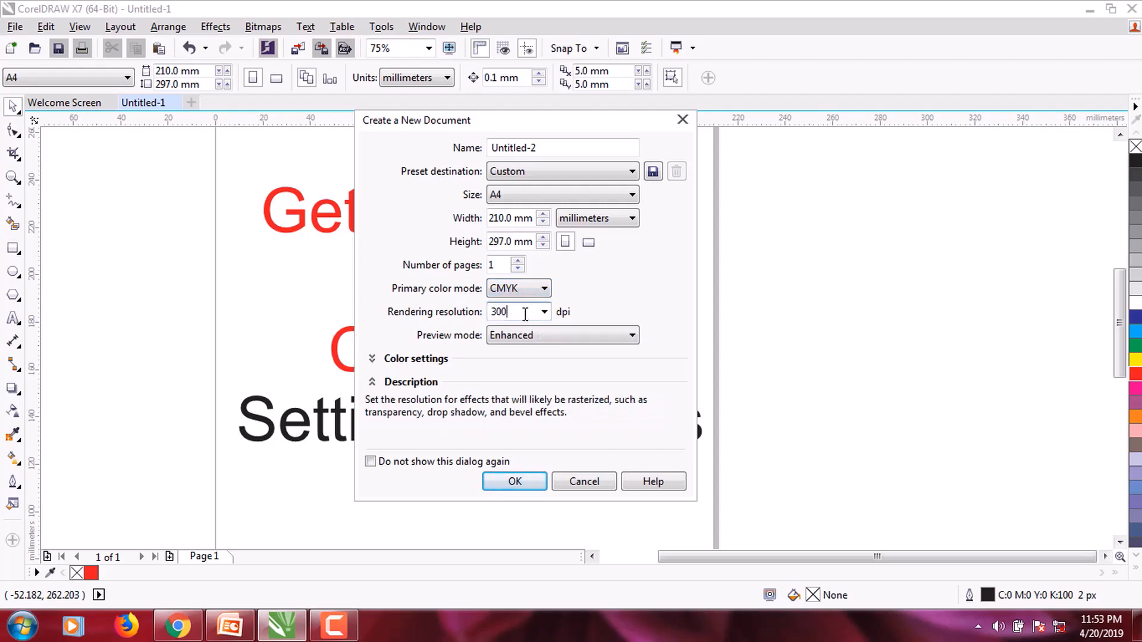
drag(515, 312, 478, 309)
click(373, 359)
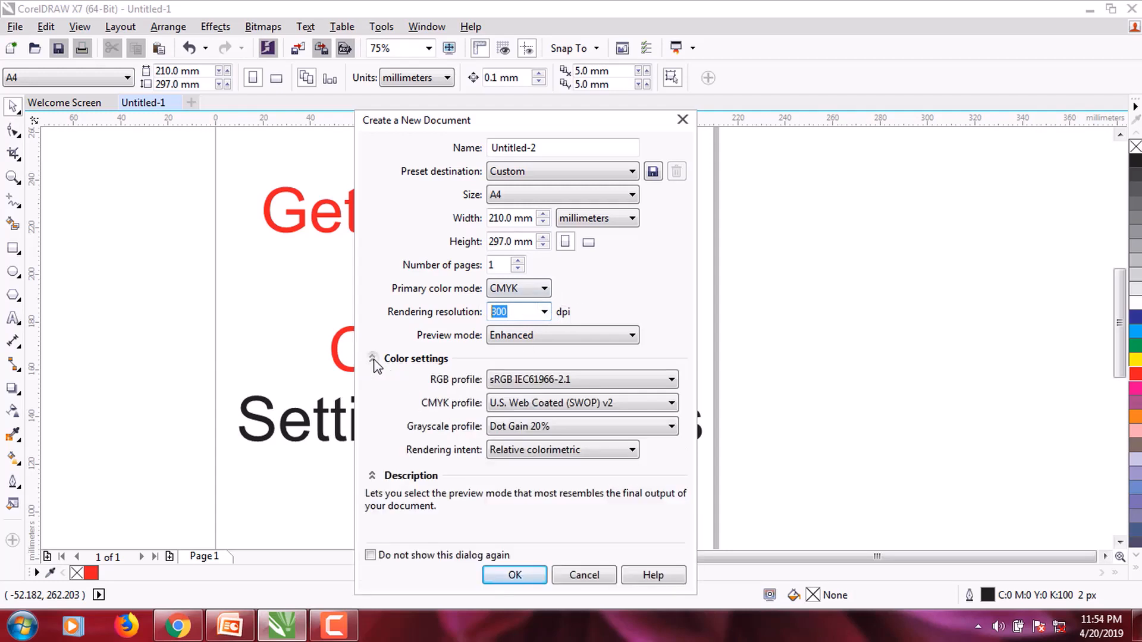
click(373, 359)
click(373, 382)
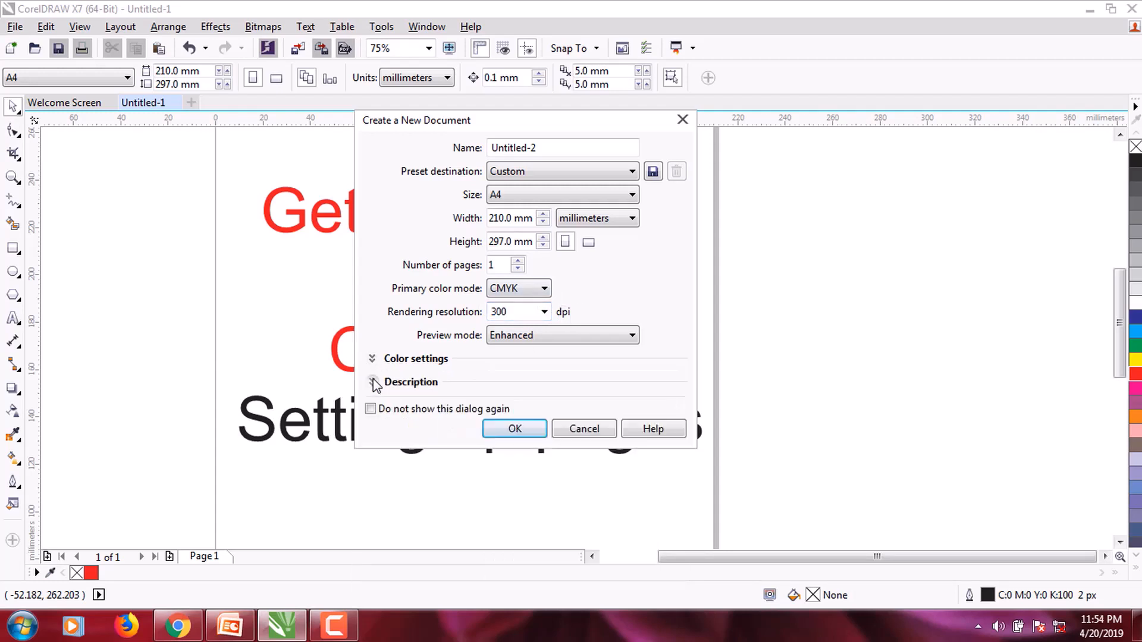
click(373, 382)
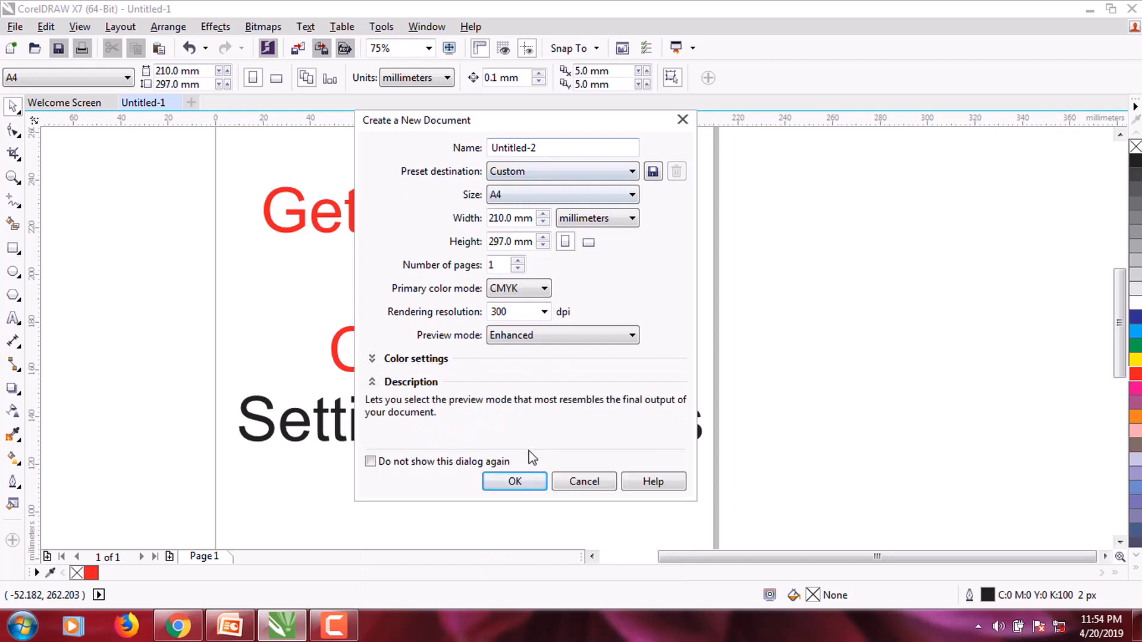
click(512, 482)
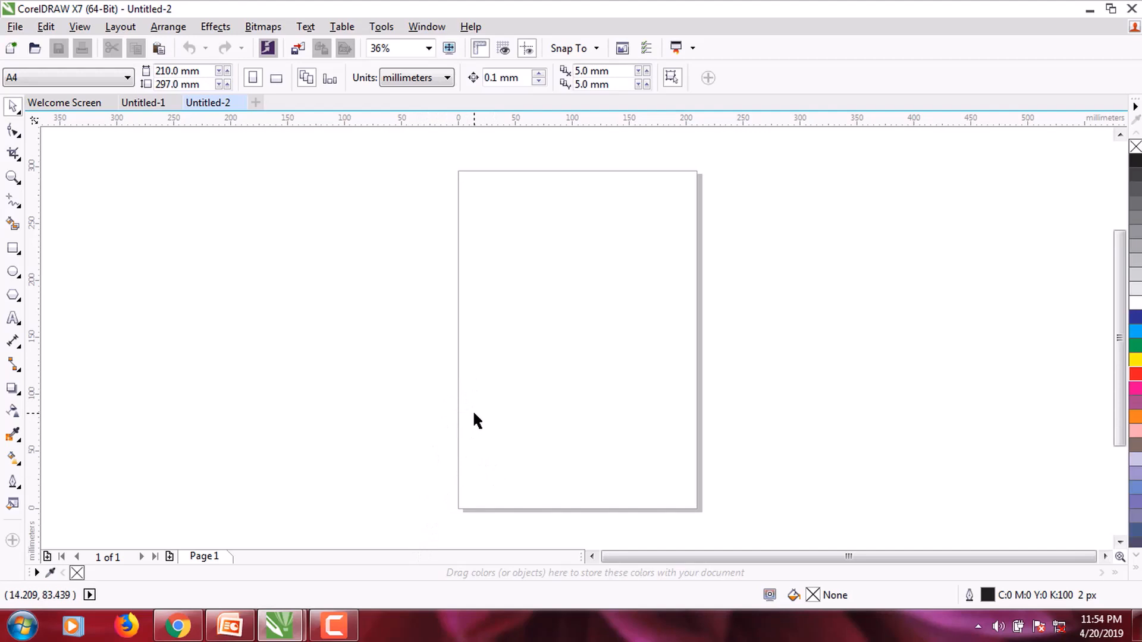
click(232, 627)
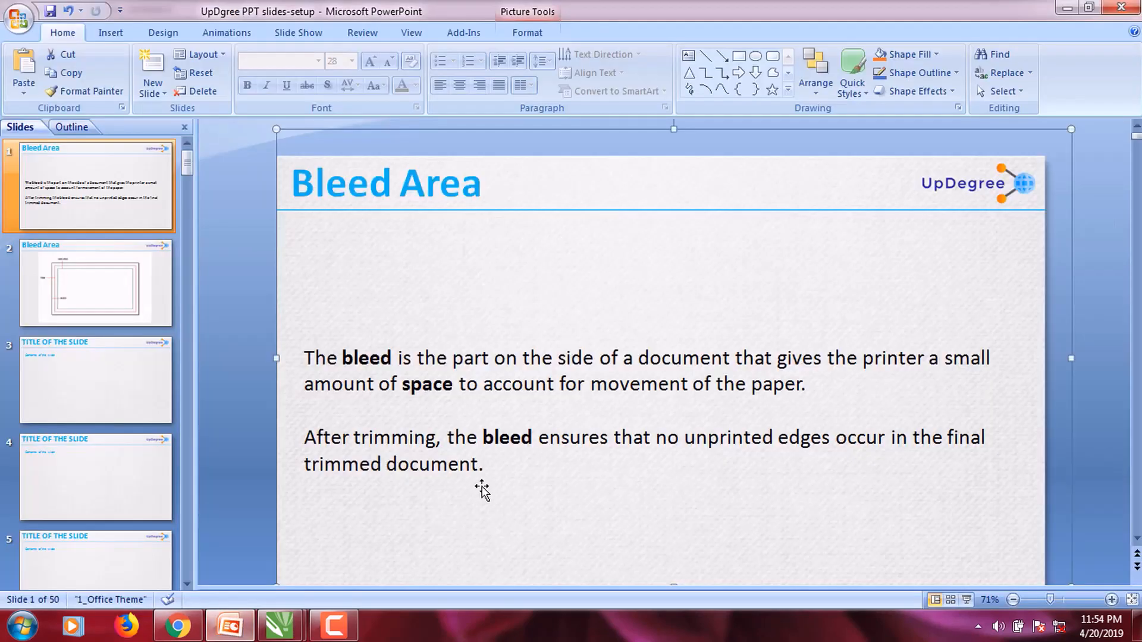
Step: Play the PowerPoint slide show through to the Bleed Area diagram slide, then end it
click(298, 33)
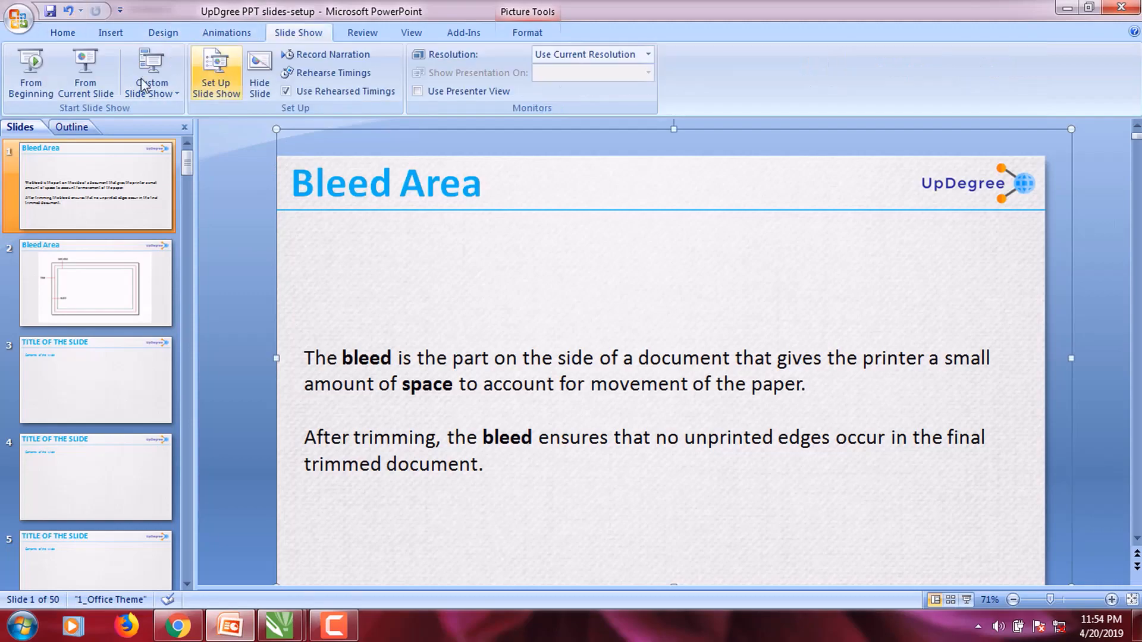
click(33, 77)
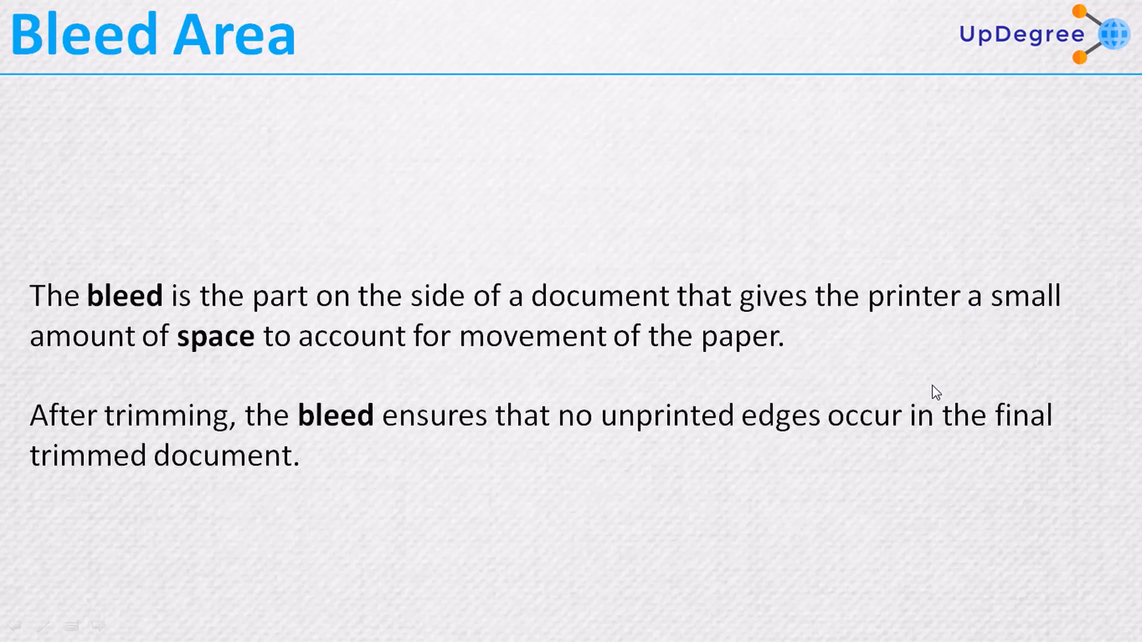
key(Right)
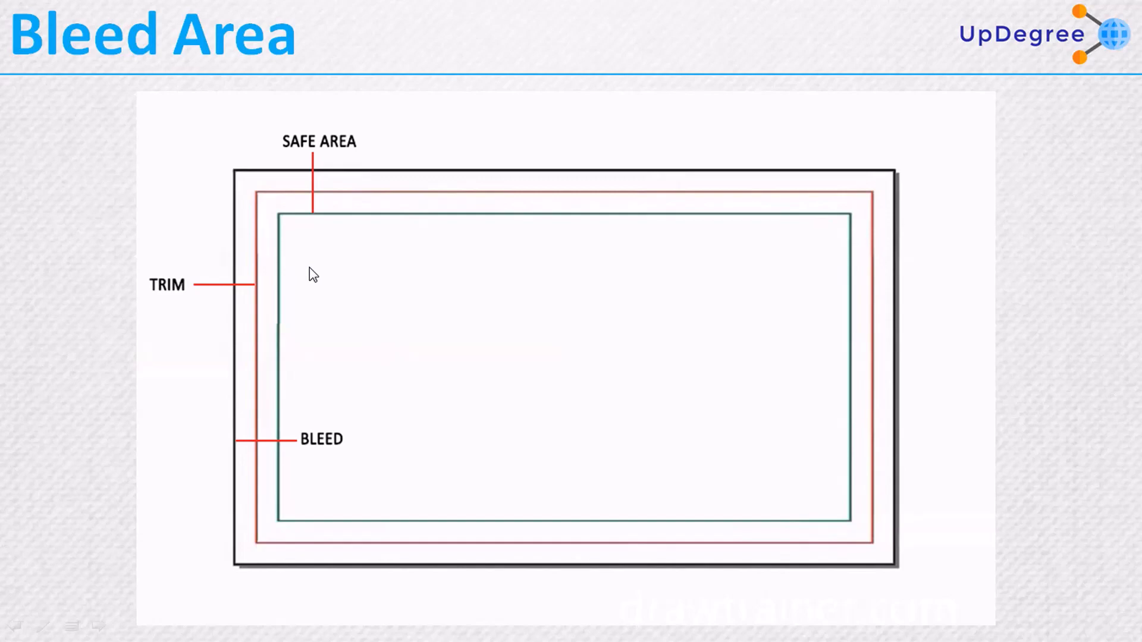
key(Escape)
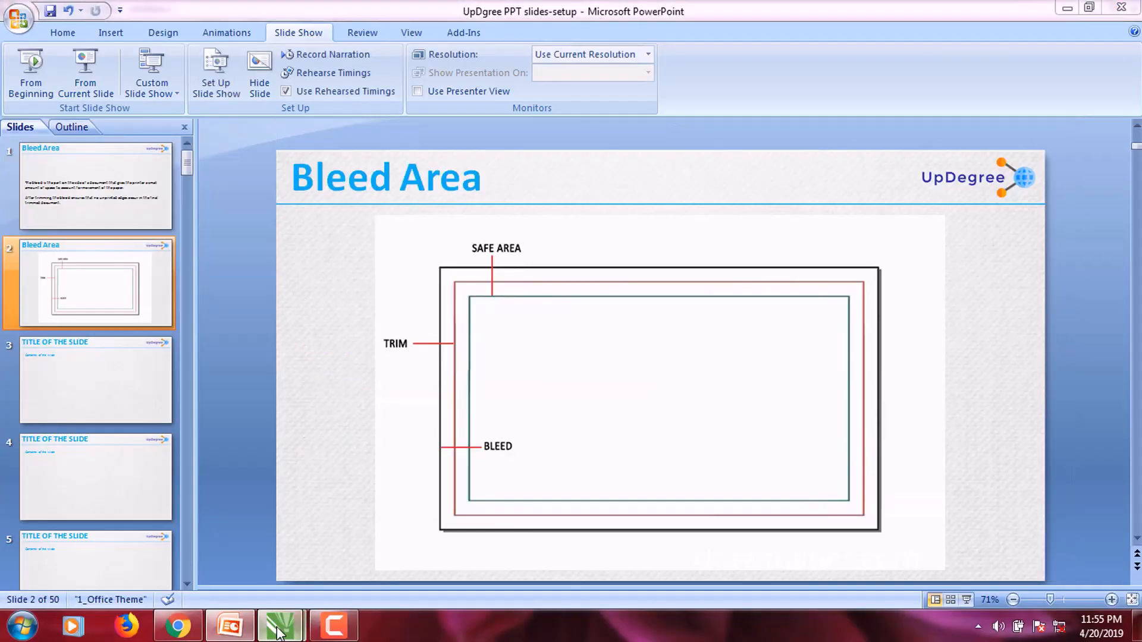
Step: Back in CorelDRAW, turn on Show bleed area in Page Setup with bleed set to 0
mouse_move(278, 634)
click(327, 544)
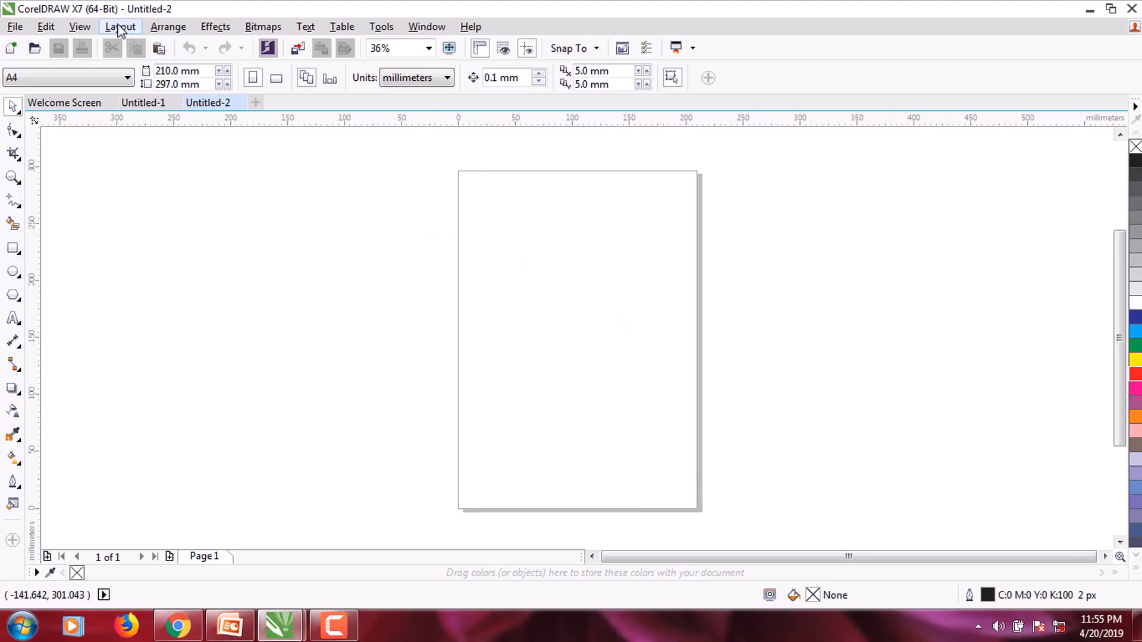
click(112, 28)
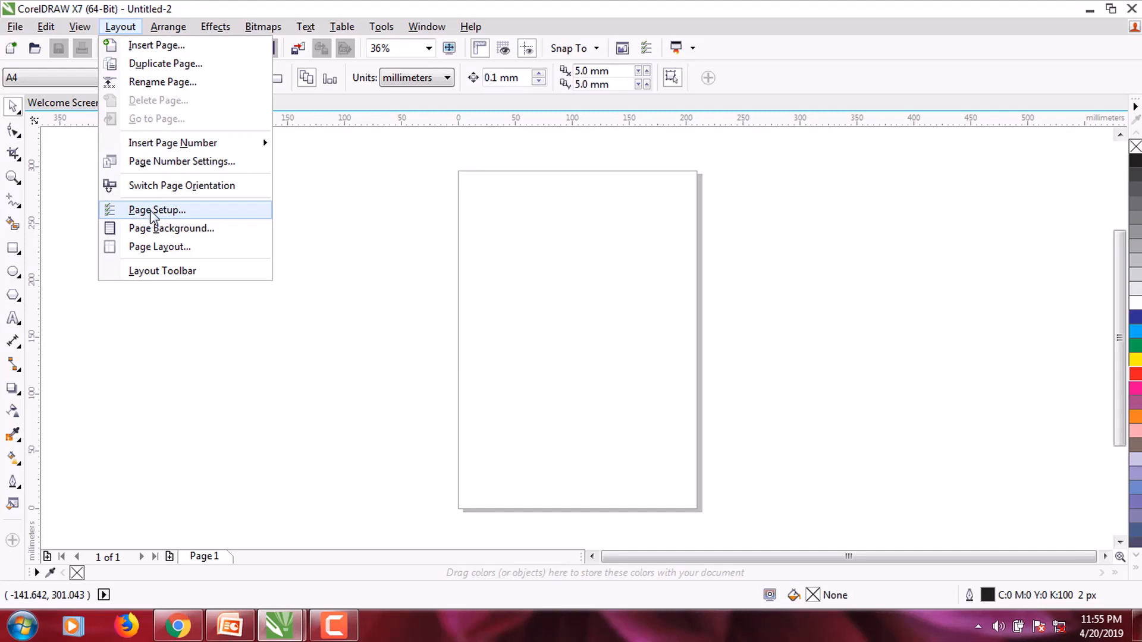
click(151, 211)
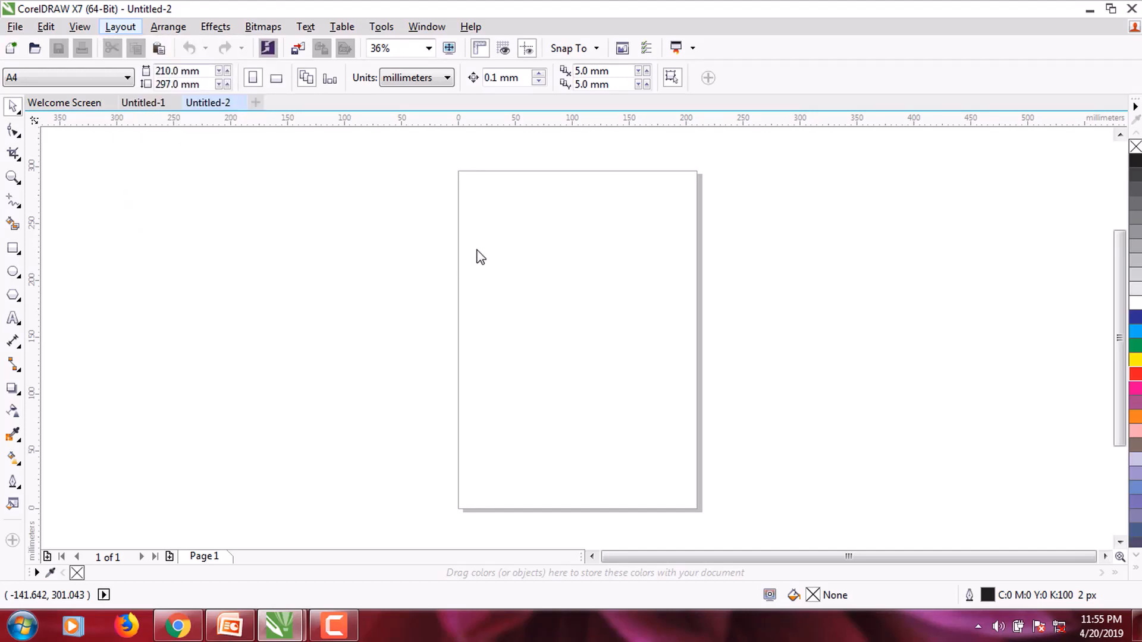
drag(503, 108, 455, 70)
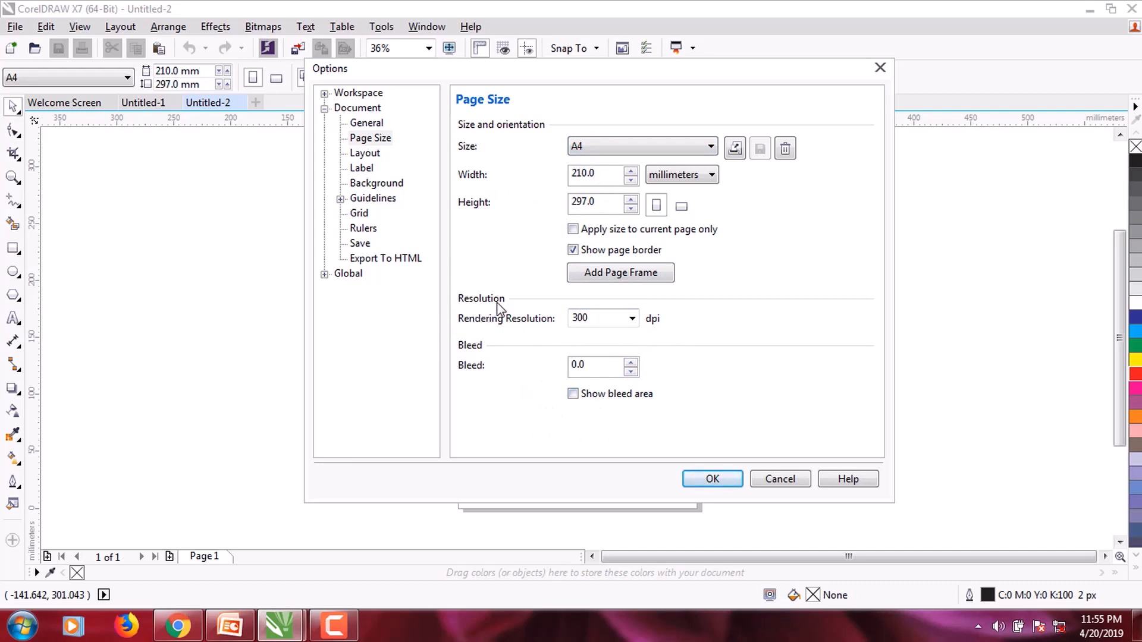
click(574, 394)
double_click(593, 361)
text(0)
click(713, 480)
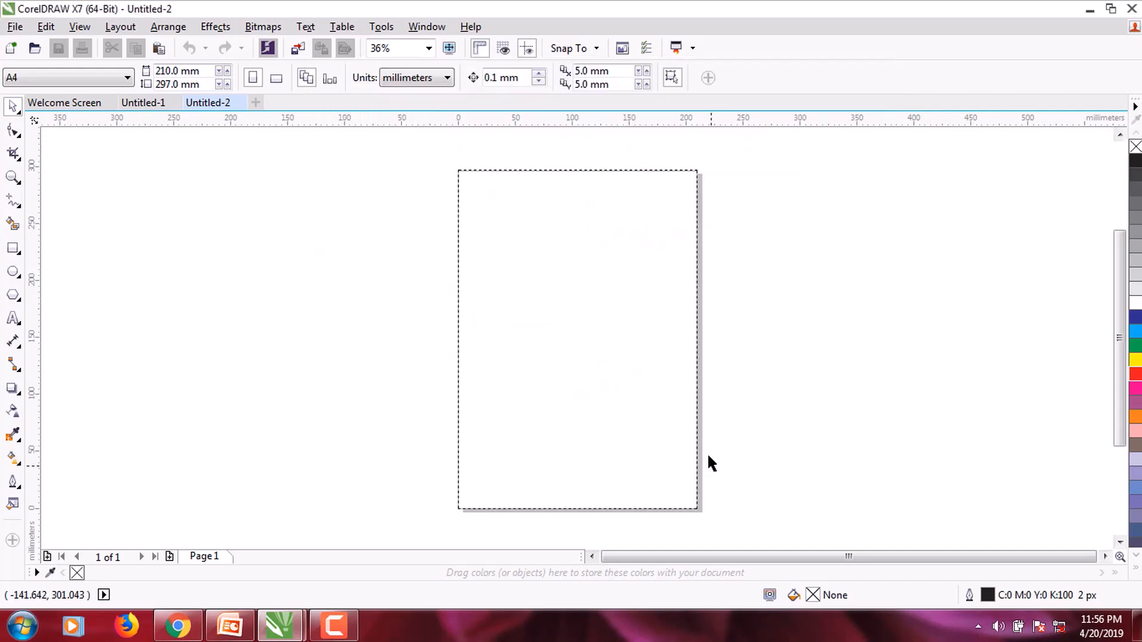
scroll(731, 437, up, 2)
scroll(726, 426, up, 1)
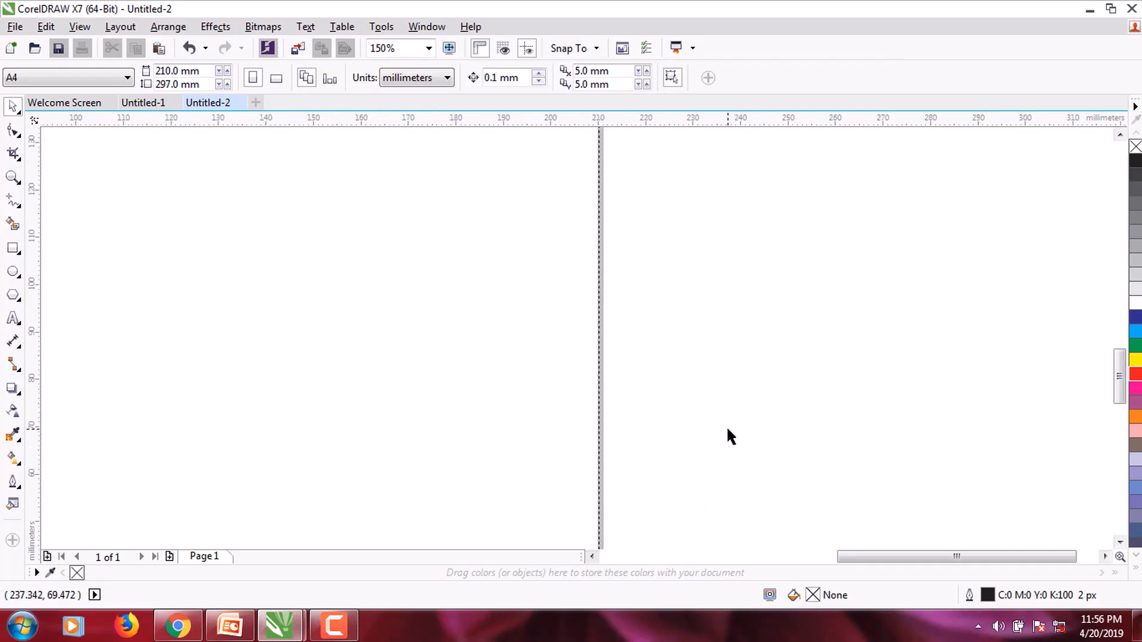
scroll(727, 426, down, 1)
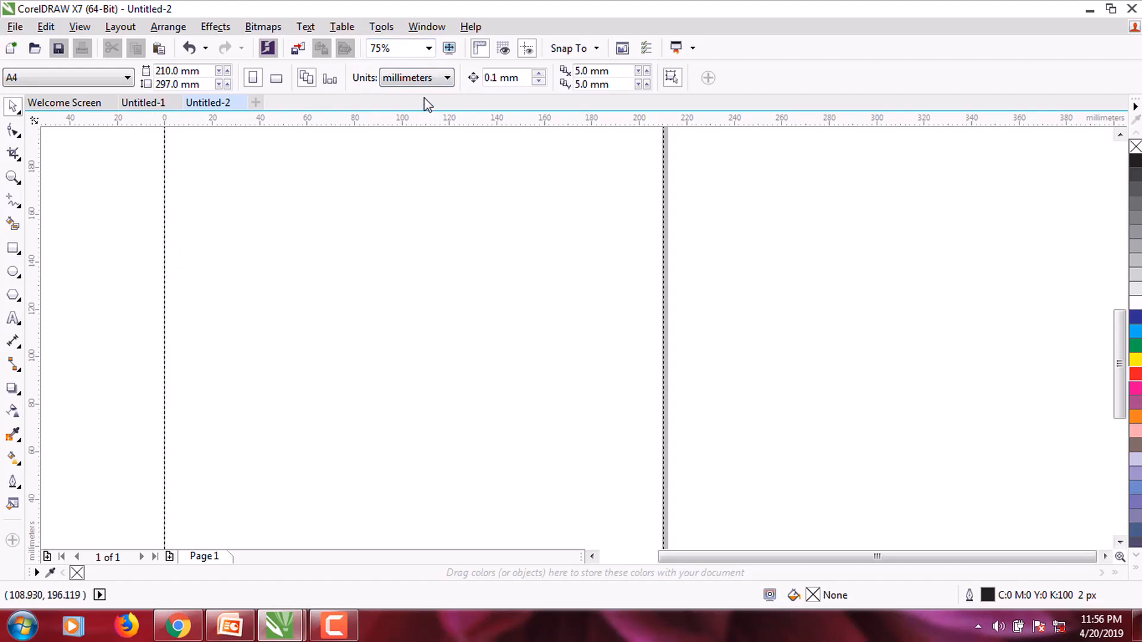
Step: Switch units to inches and set a 0.125-inch bleed, then start the PowerPoint slide show
click(414, 82)
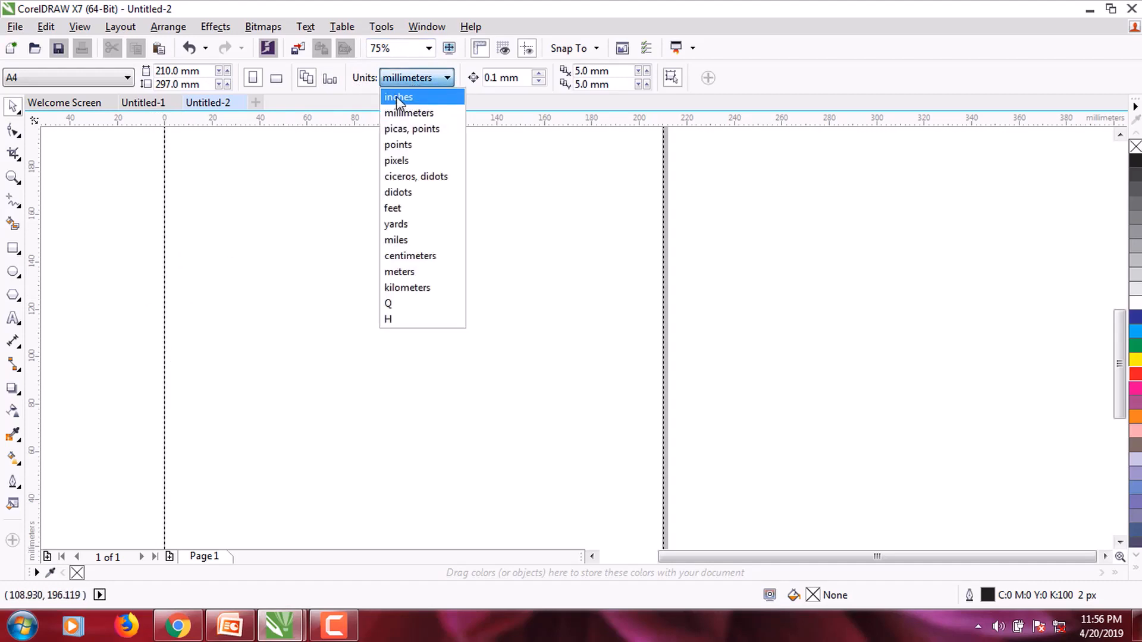
click(396, 97)
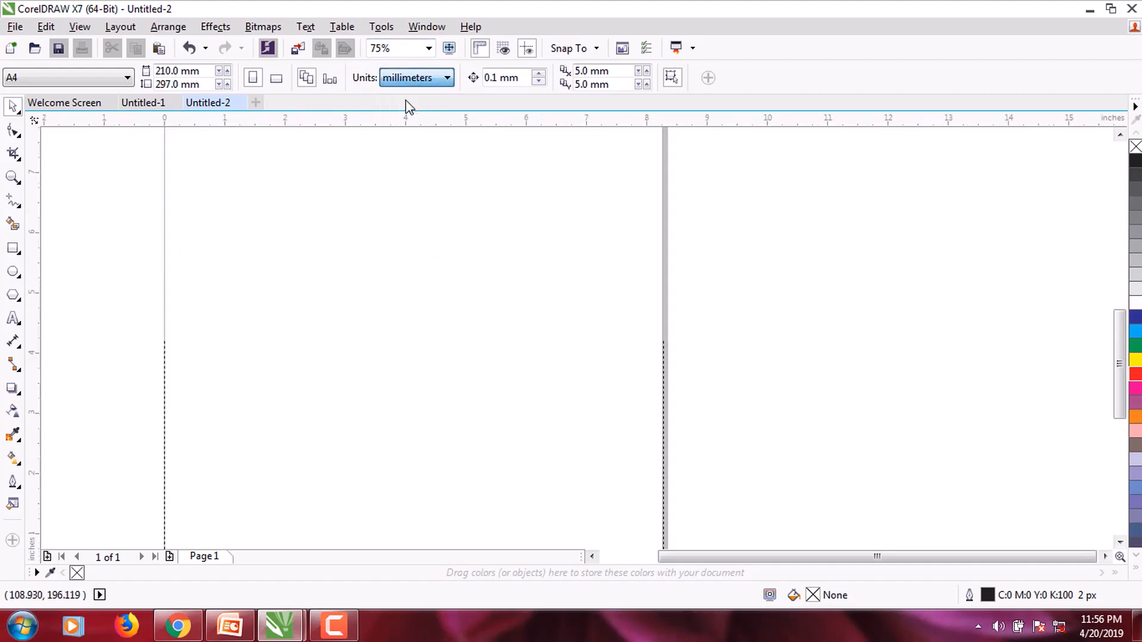
click(120, 28)
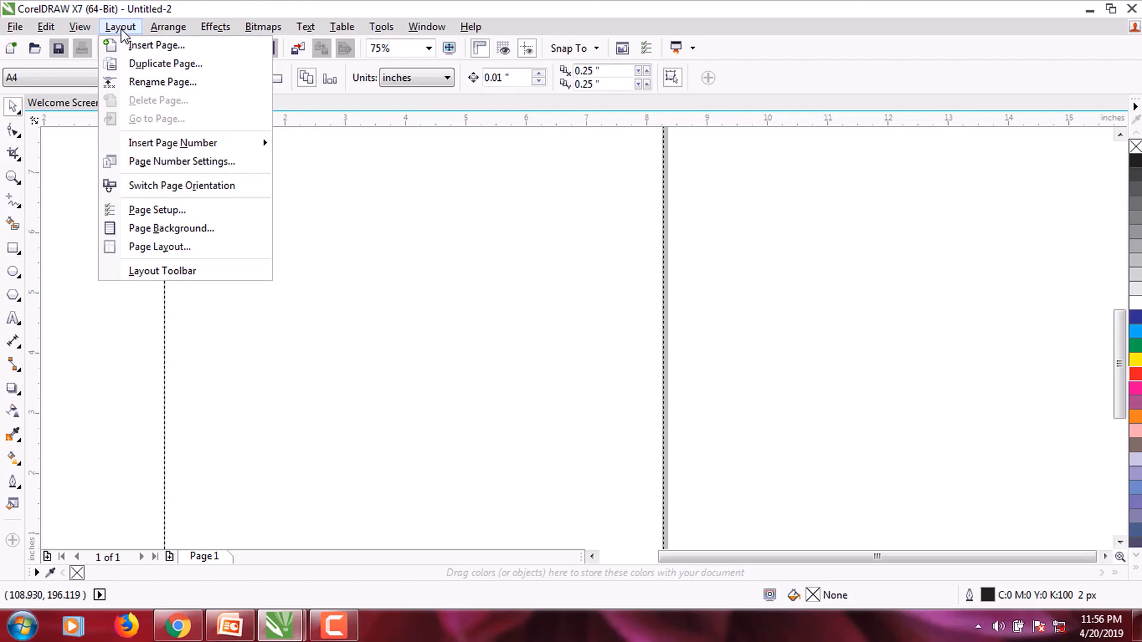
click(145, 212)
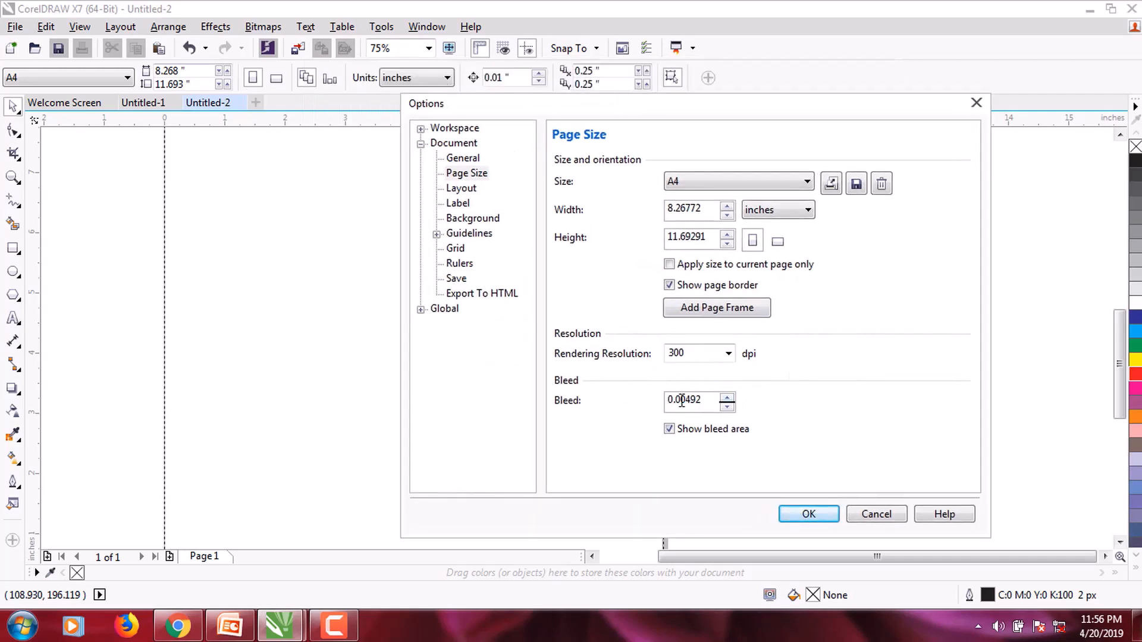
drag(679, 402, 707, 403)
text(012)
key(BackSpace)
key(BackSpace)
key(BackSpace)
text(125)
click(809, 515)
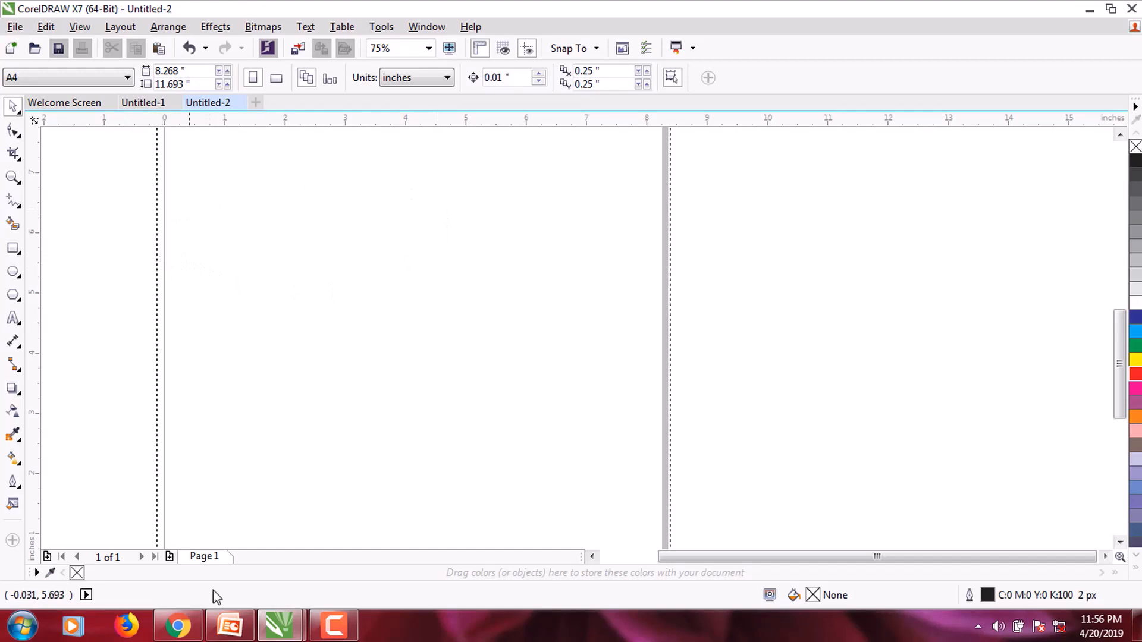
click(230, 626)
click(45, 78)
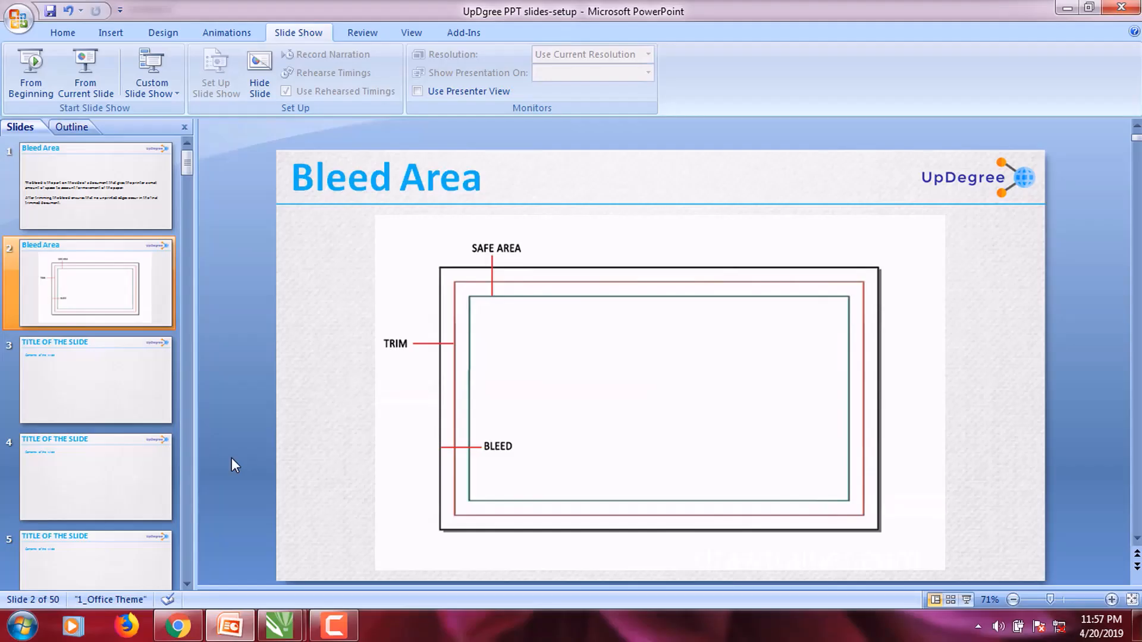
Step: Leave the slide show and replay it from slide 2, the trim/bleed/safe-area diagram
key(Up)
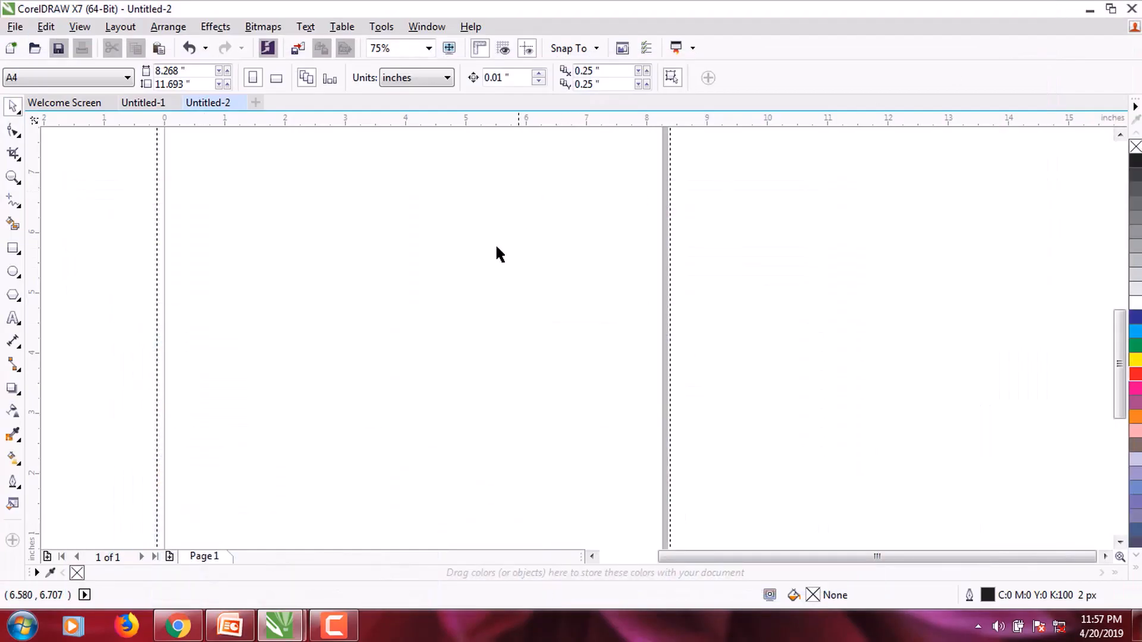
scroll(501, 287, down, 1)
scroll(501, 286, up, 1)
click(230, 624)
click(65, 317)
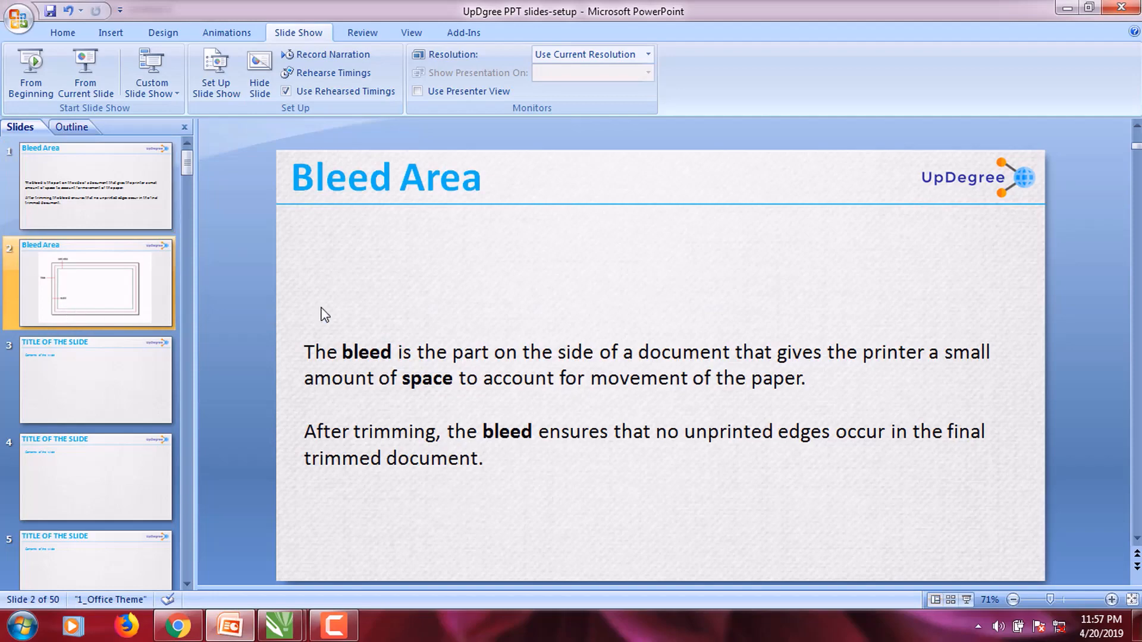
click(98, 84)
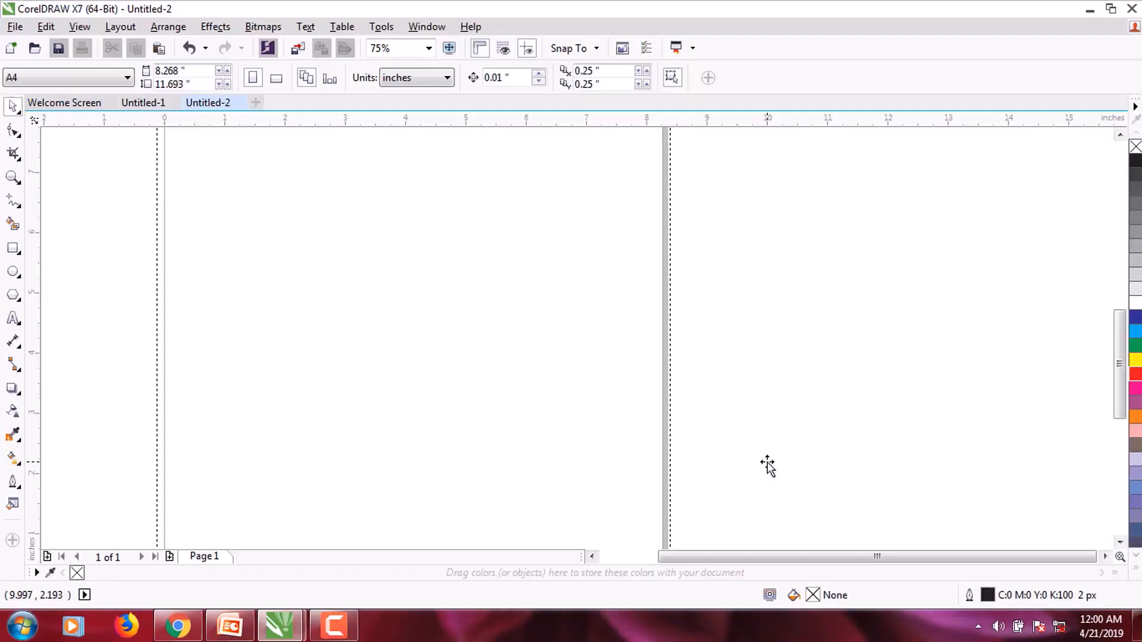
Step: Return to the CorelDRAW drawing and open the Layout menu
scroll(237, 358, up, 2)
click(120, 27)
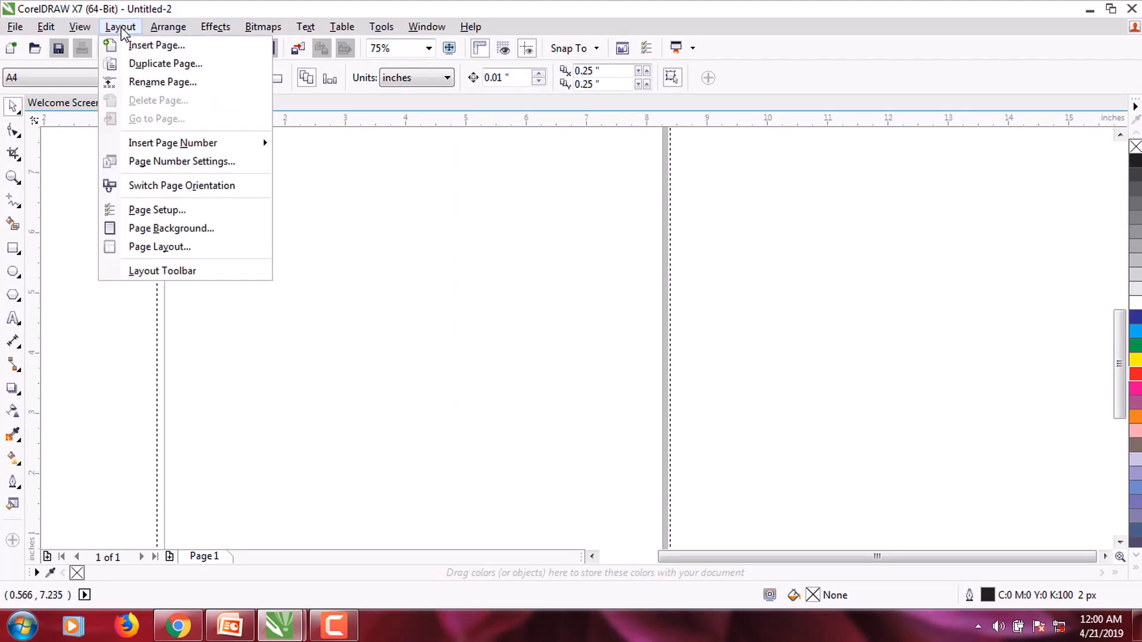
Step: In Page Setup's guideline presets, choose User Defined Presets and enable Margins
click(171, 211)
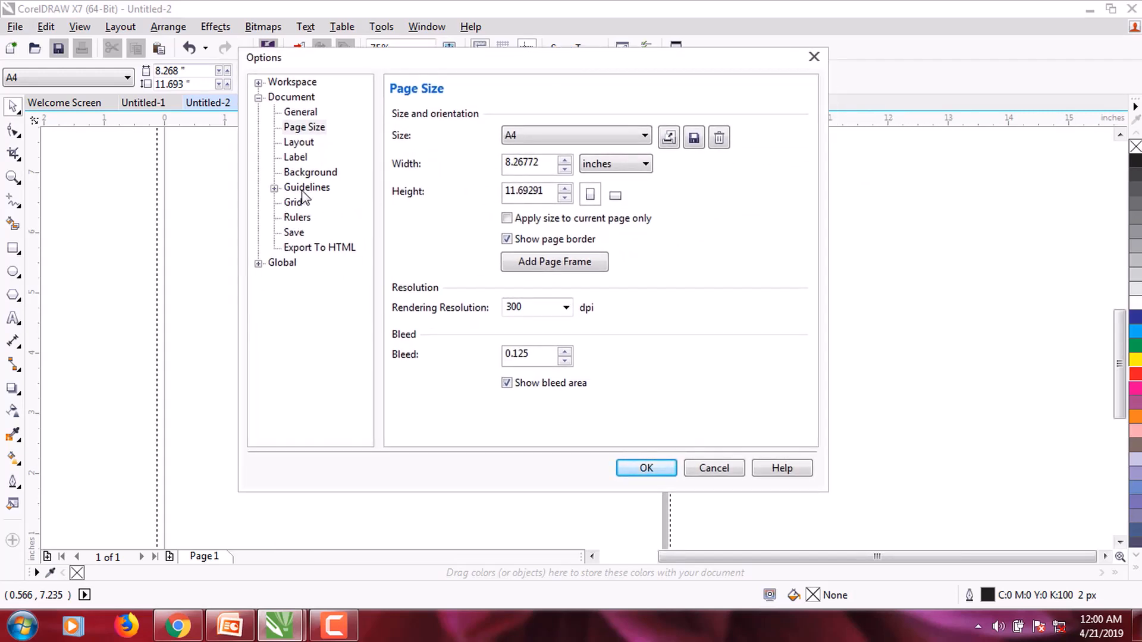
click(275, 188)
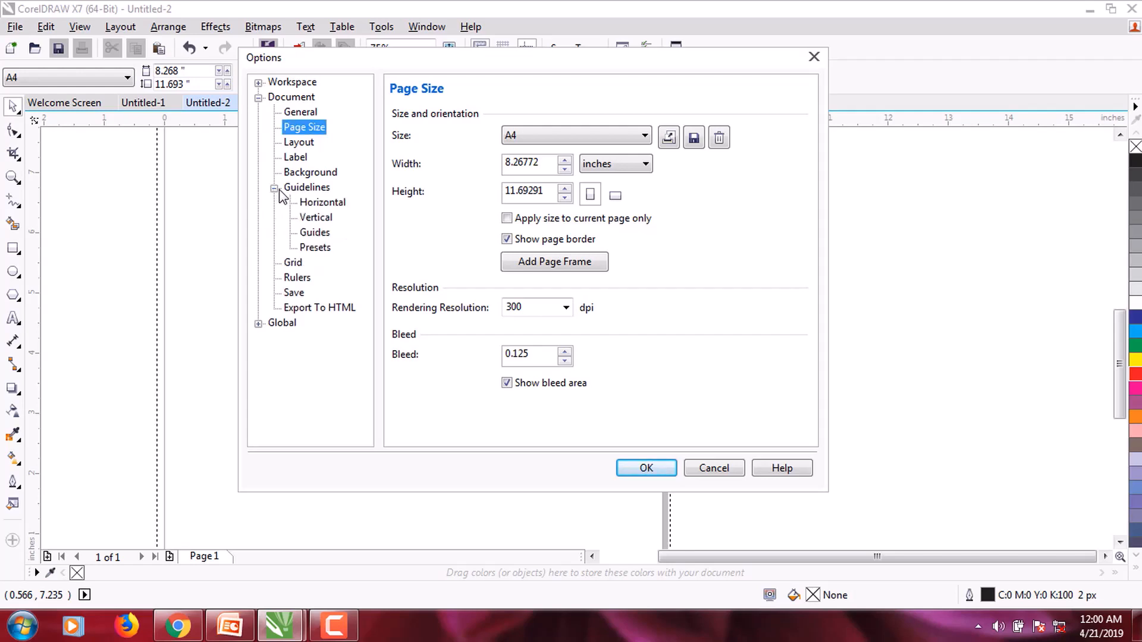
click(316, 248)
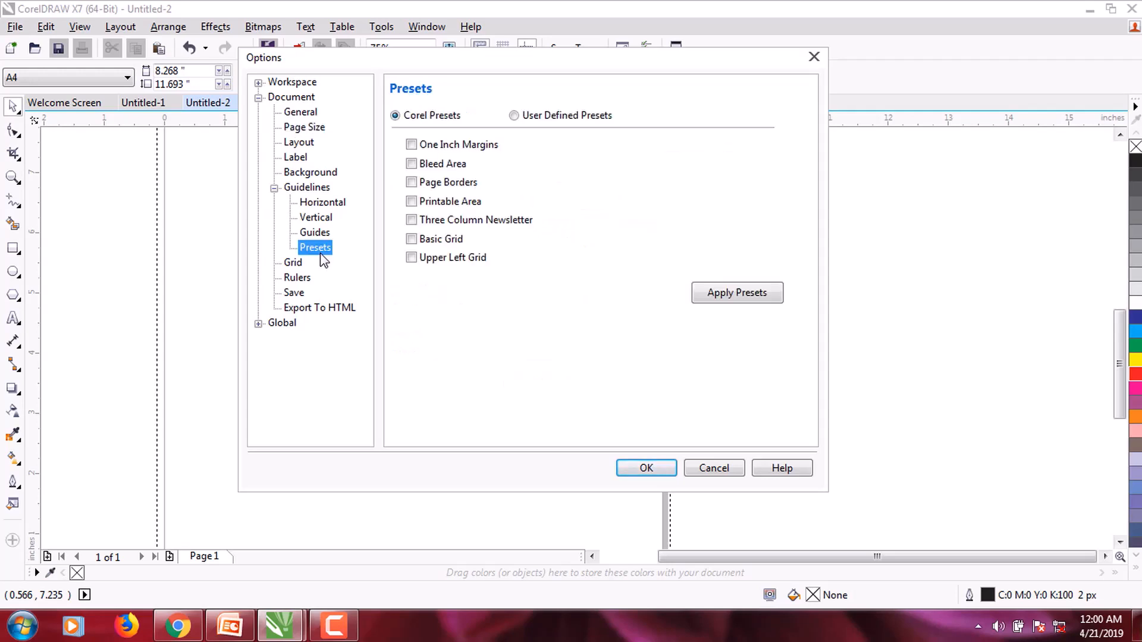
click(514, 116)
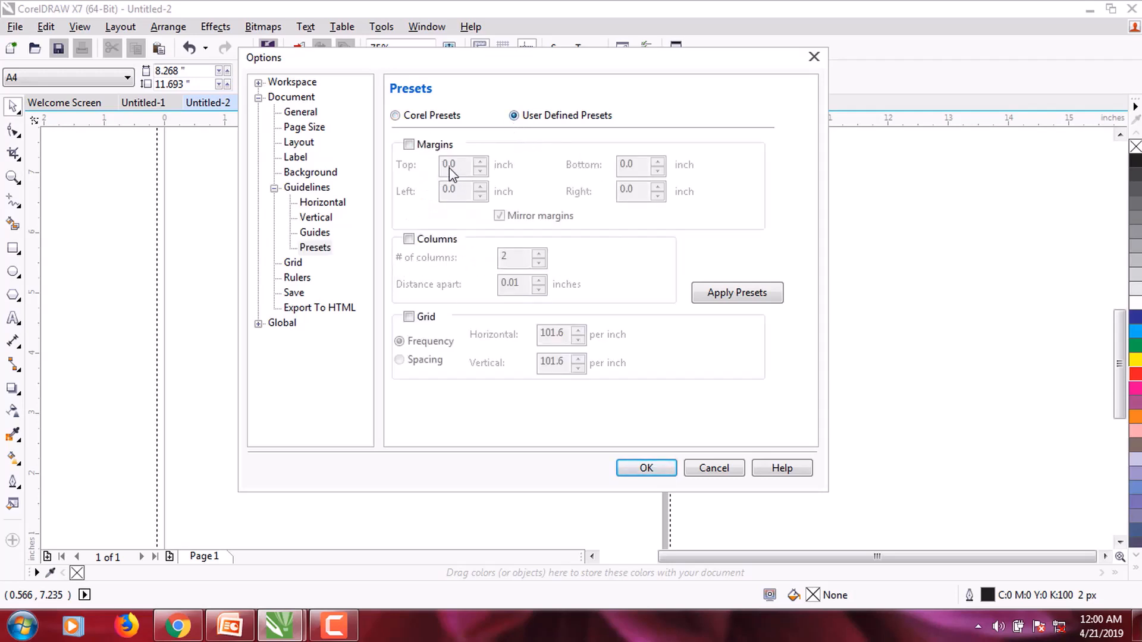
click(408, 144)
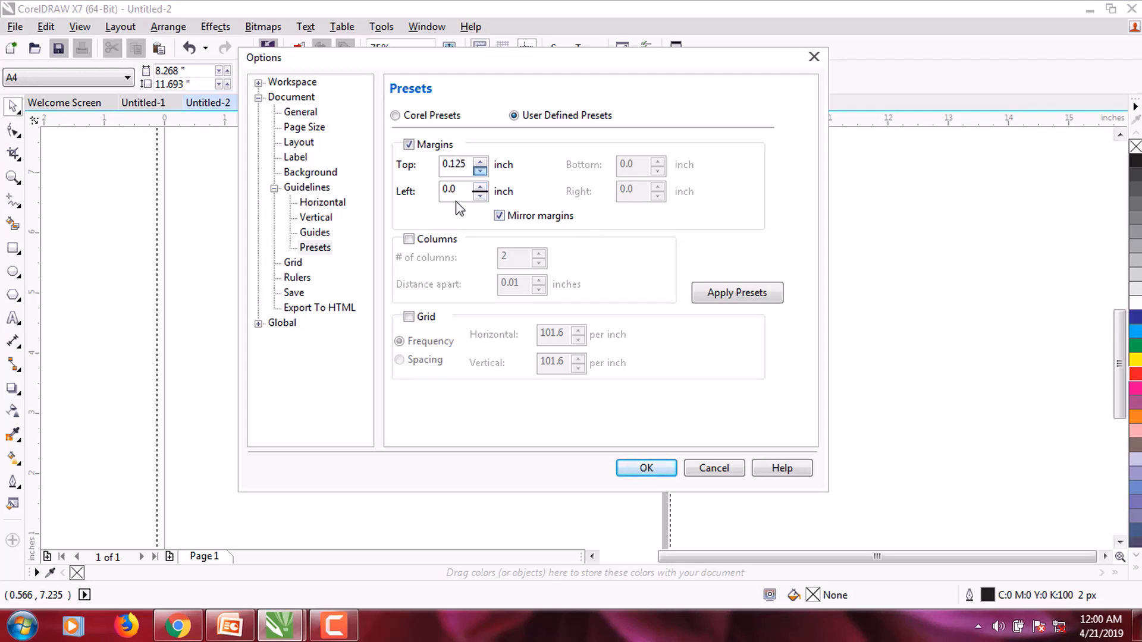
Step: Set mirrored 0.125-inch margins, apply the guideline presets and close the options
click(498, 216)
click(499, 215)
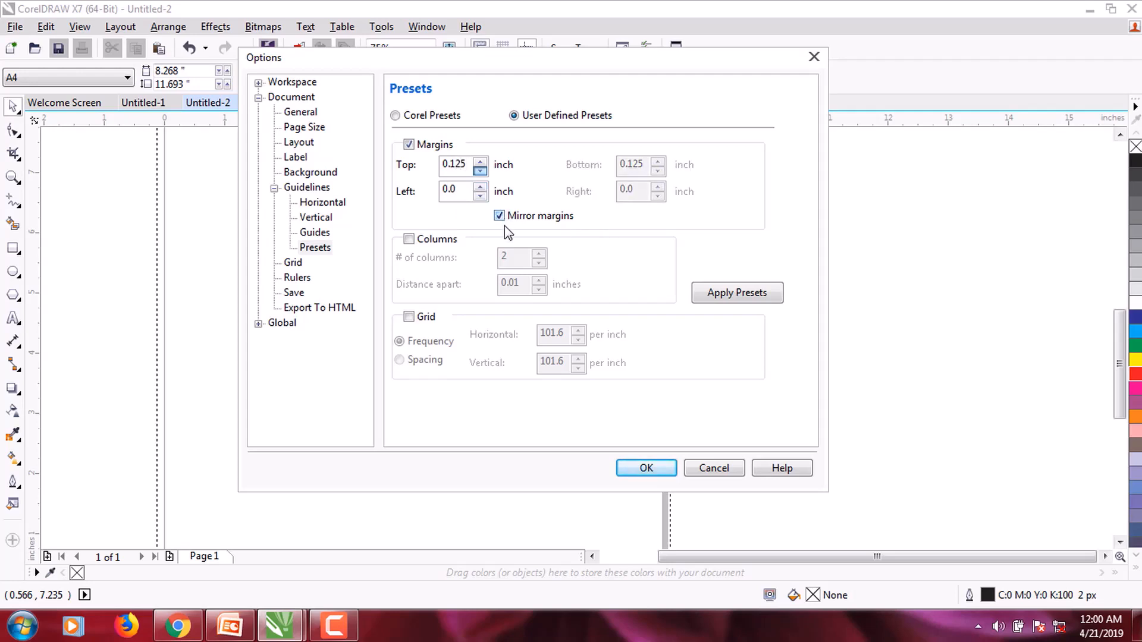
click(462, 192)
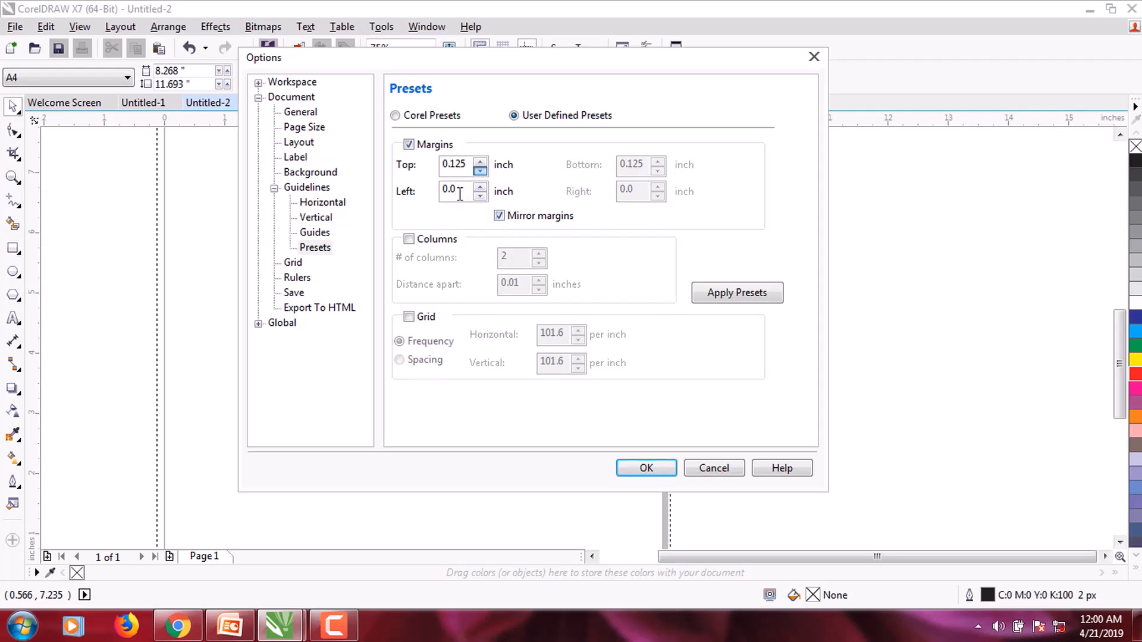
click(500, 216)
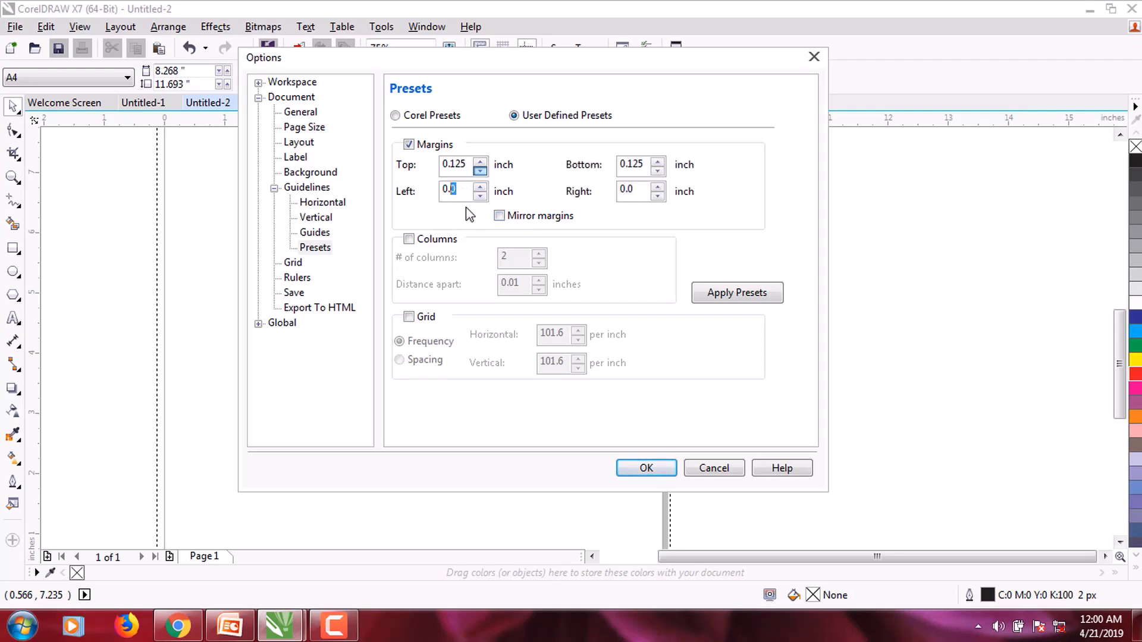
text(5)
click(561, 218)
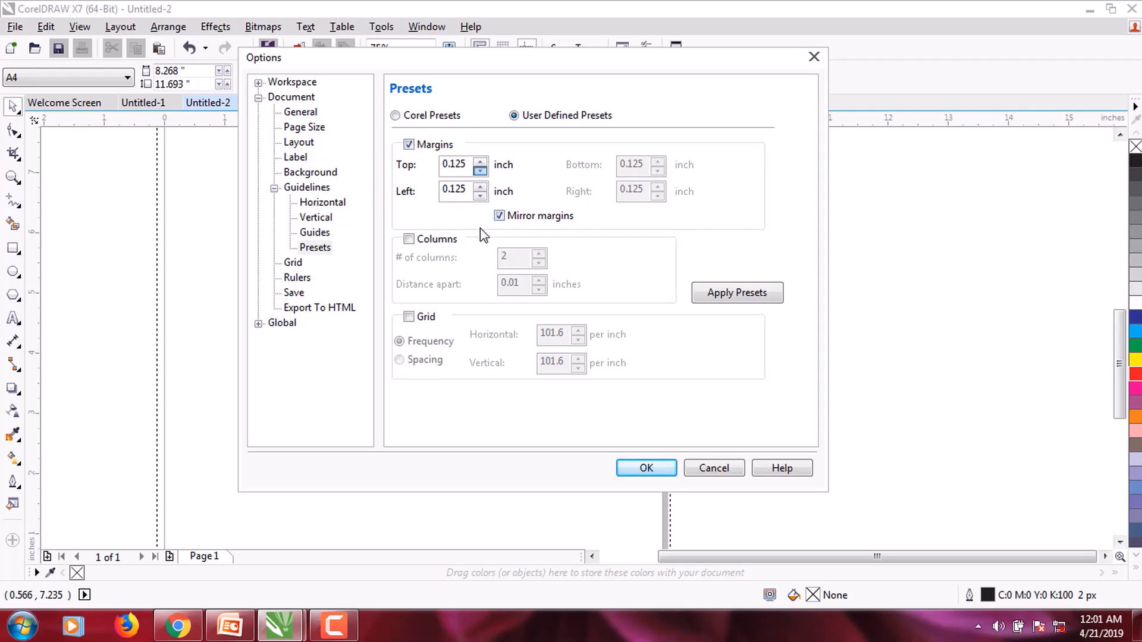
click(726, 303)
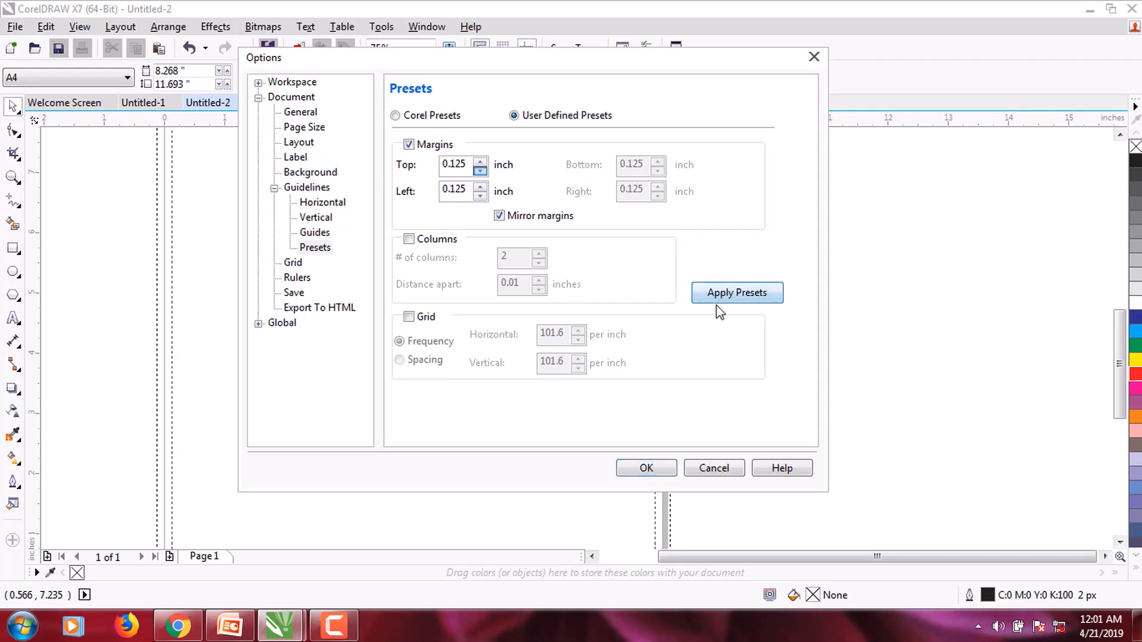
click(647, 468)
scroll(298, 337, down, 2)
scroll(327, 348, up, 2)
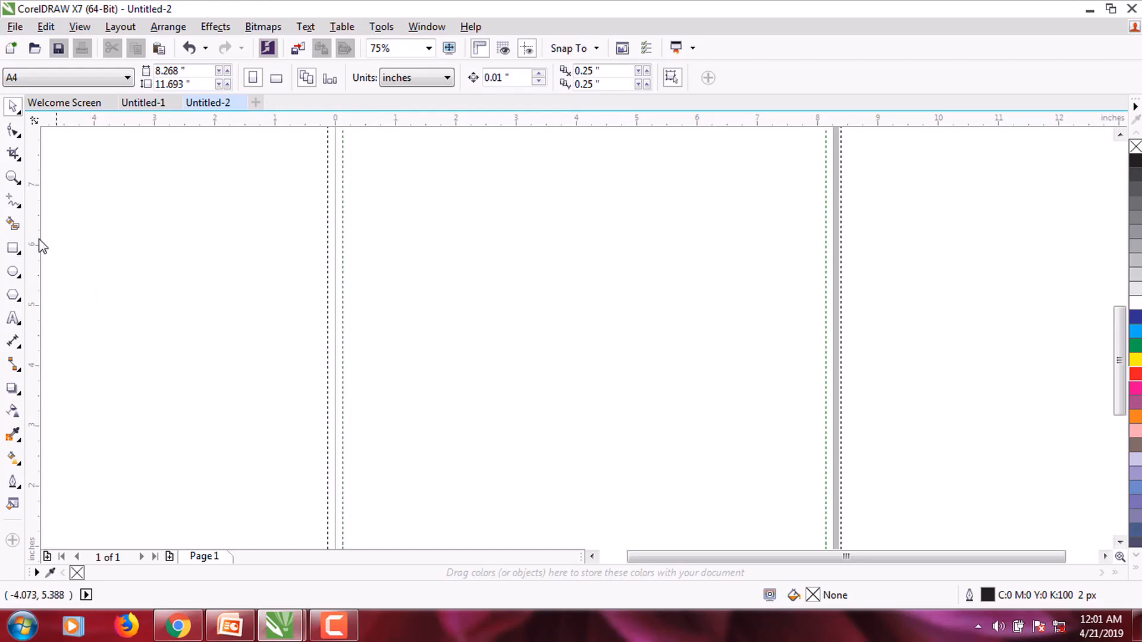
scroll(437, 287, up, 2)
scroll(437, 286, down, 4)
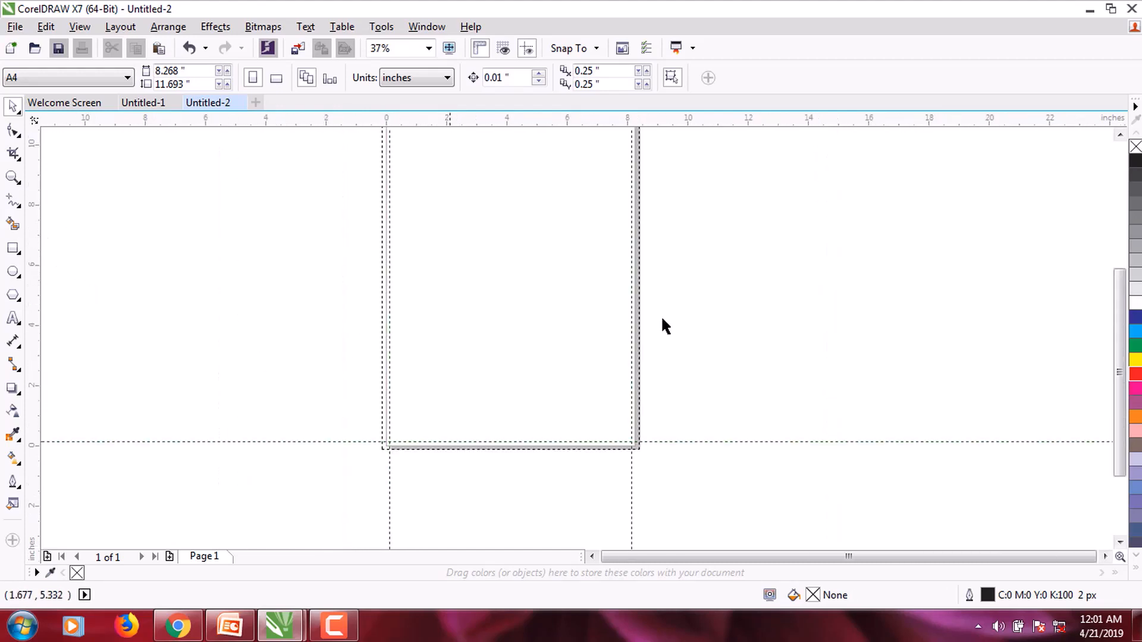
scroll(741, 367, up, 2)
scroll(739, 363, down, 2)
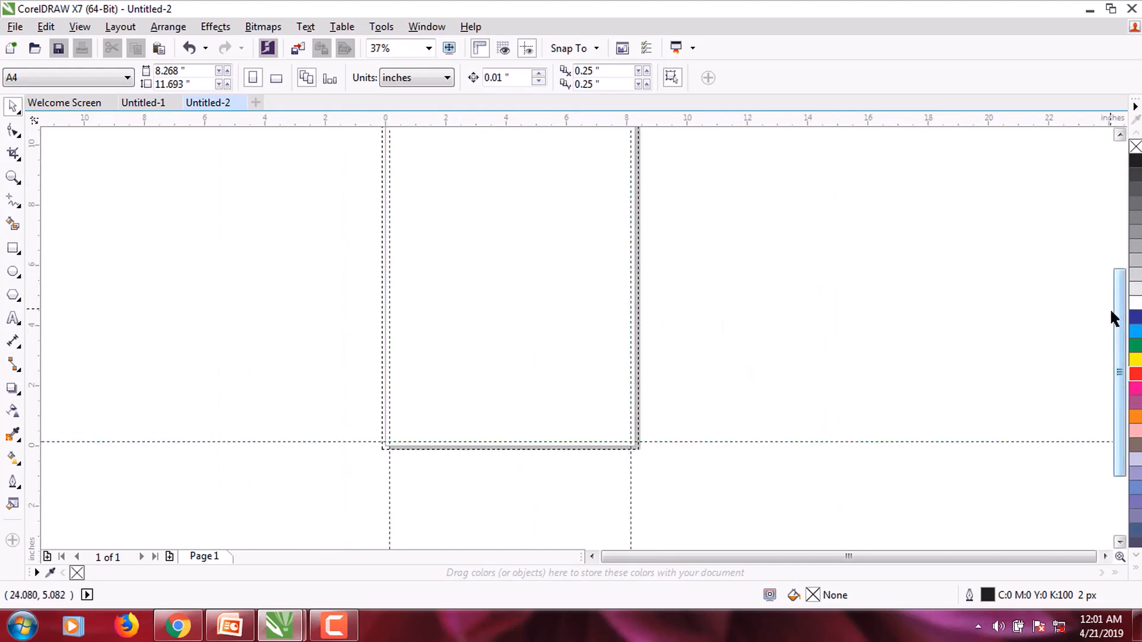
scroll(1110, 308, right, 3)
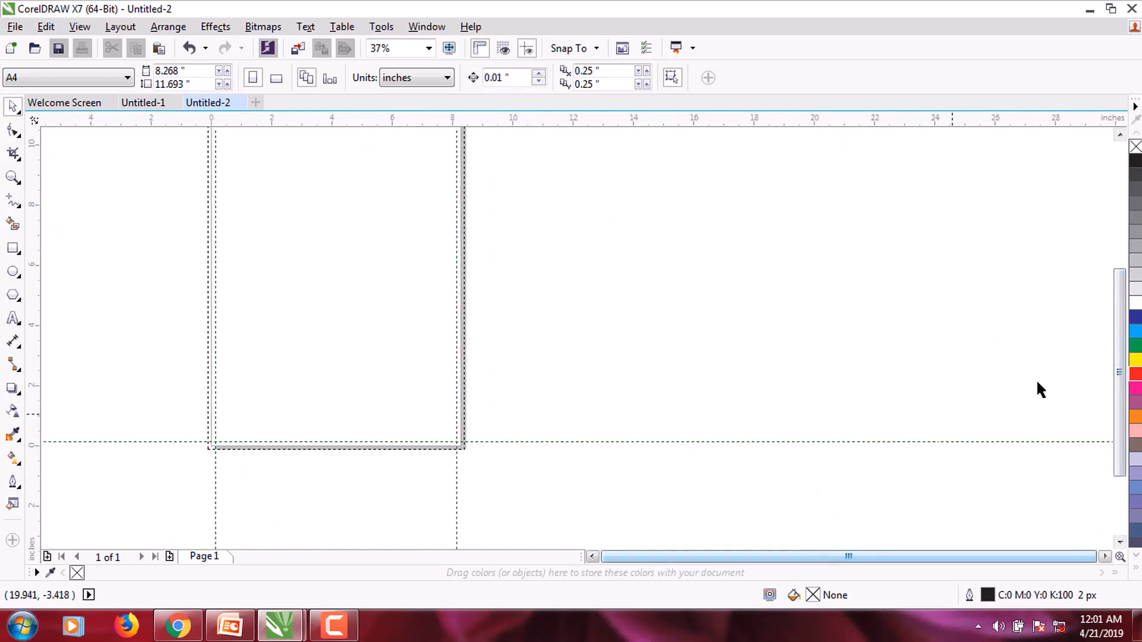
scroll(1118, 327, up, 2)
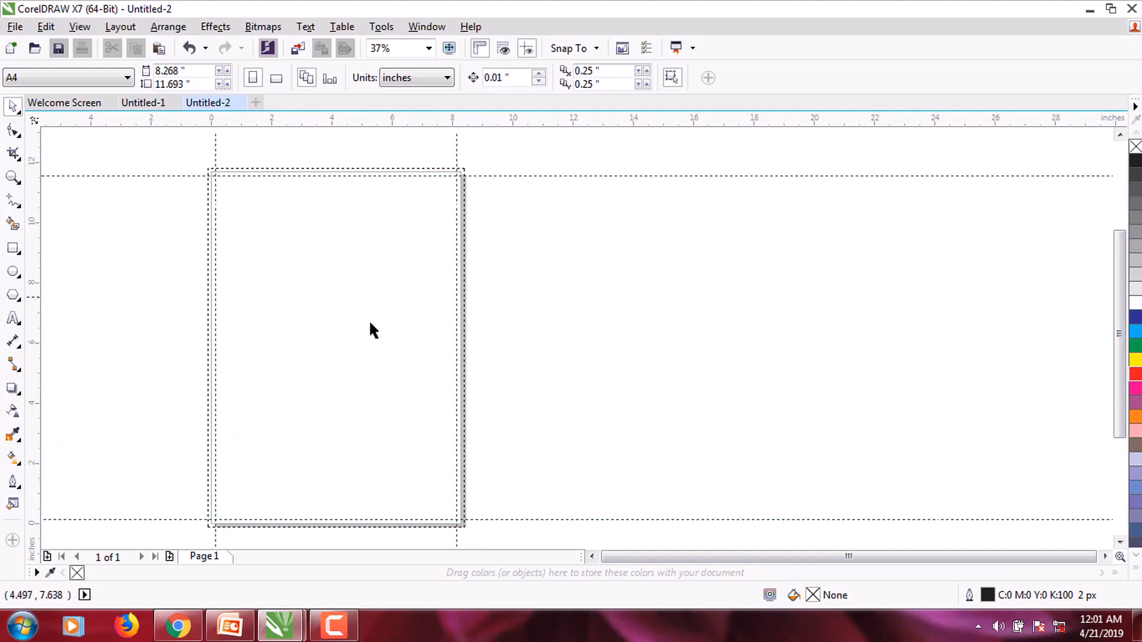
click(13, 248)
mouse_move(222, 180)
mouse_down()
mouse_move(375, 365)
mouse_move(458, 520)
mouse_up()
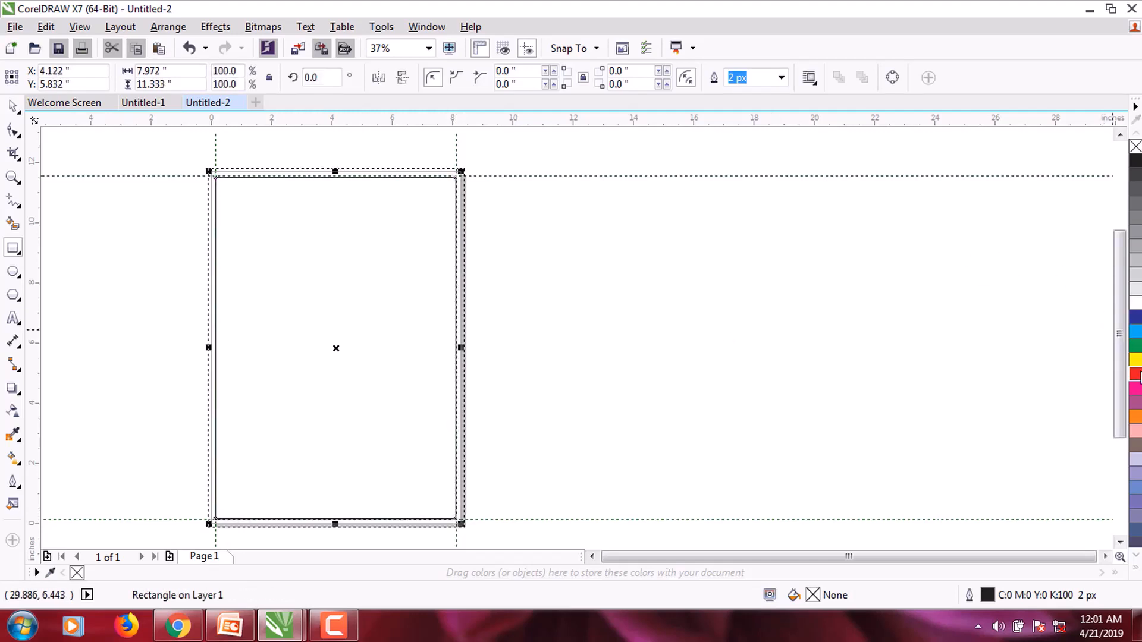
right_click(1138, 374)
click(12, 111)
scroll(39, 157, up, 1)
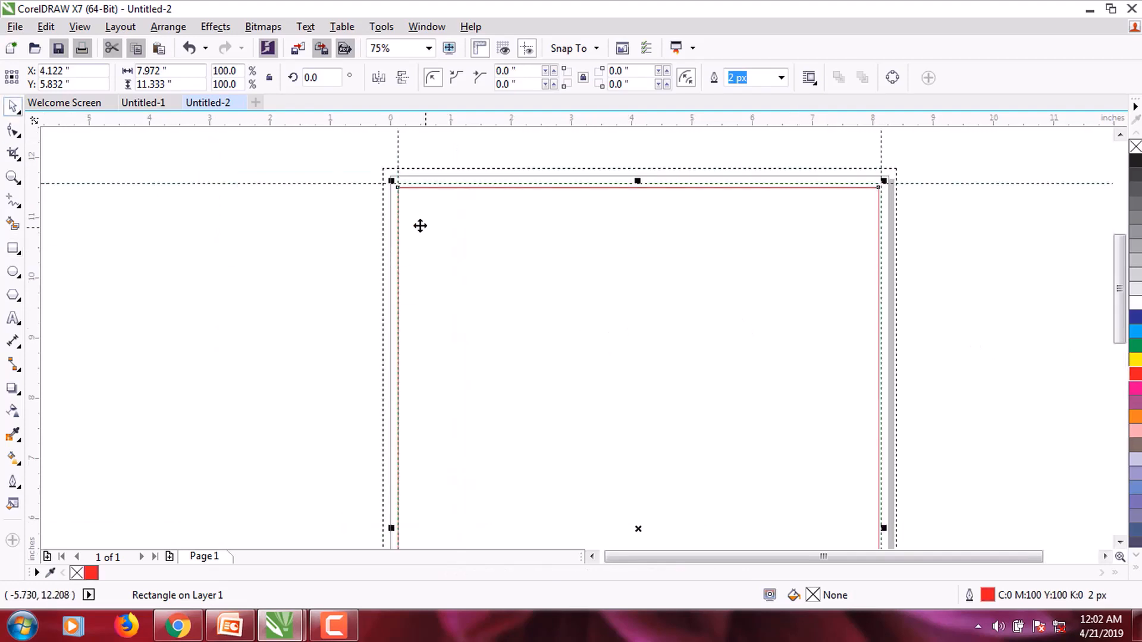
click(398, 228)
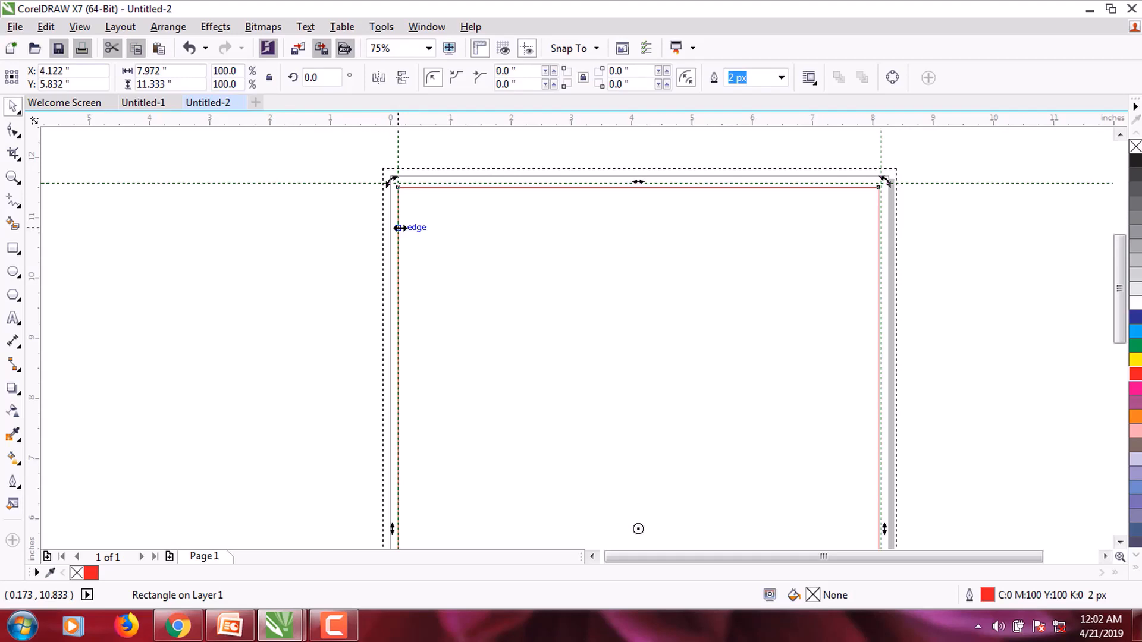
key(Delete)
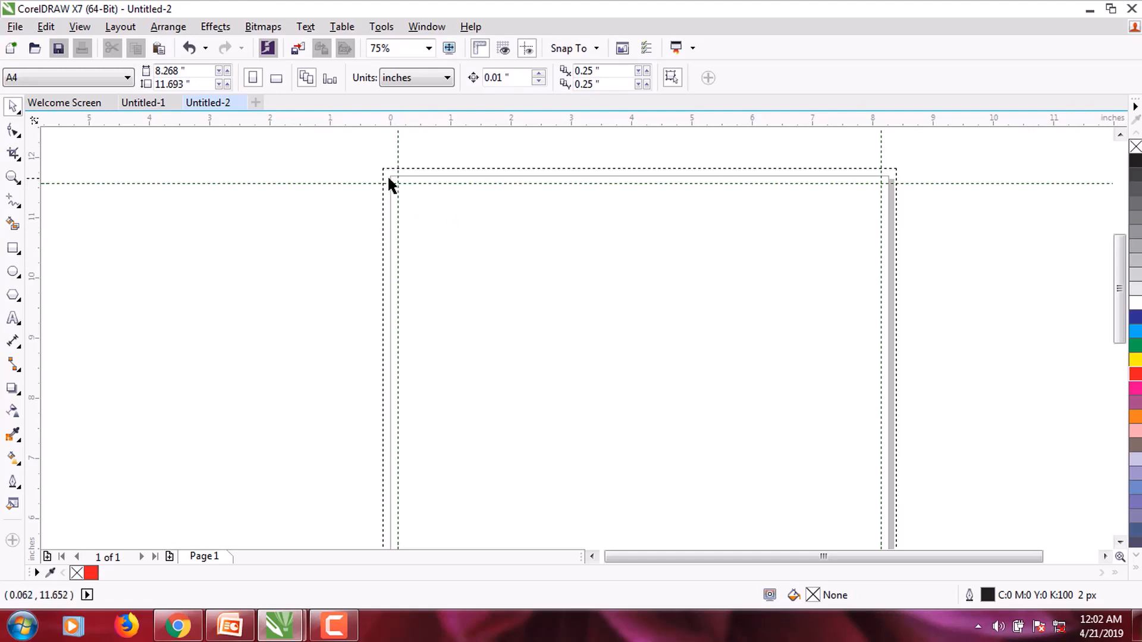
click(120, 29)
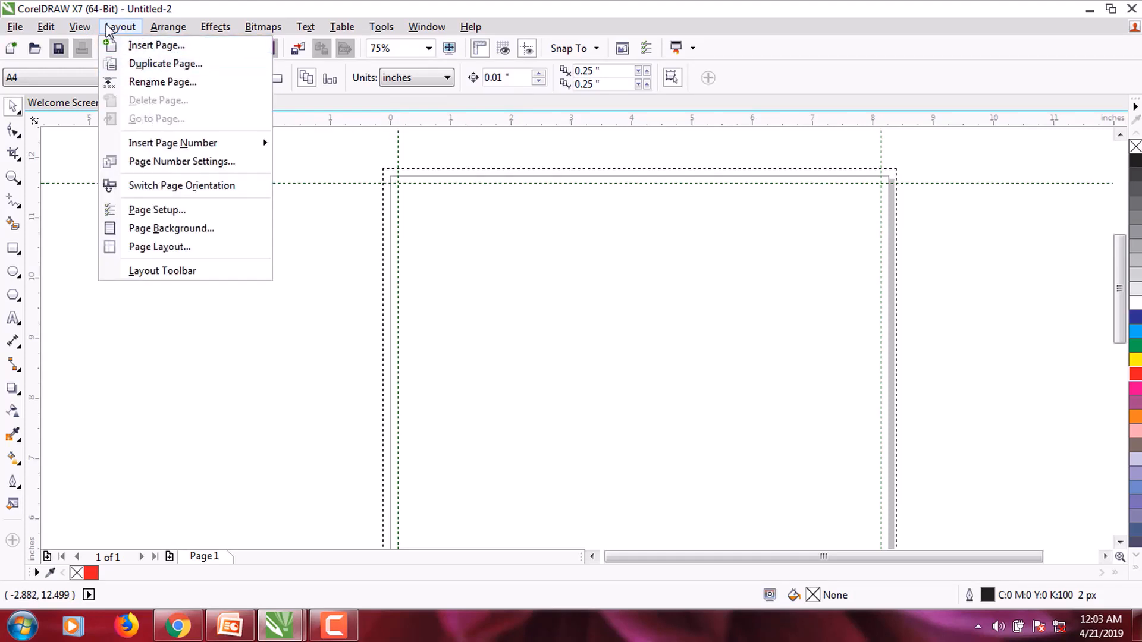
click(158, 210)
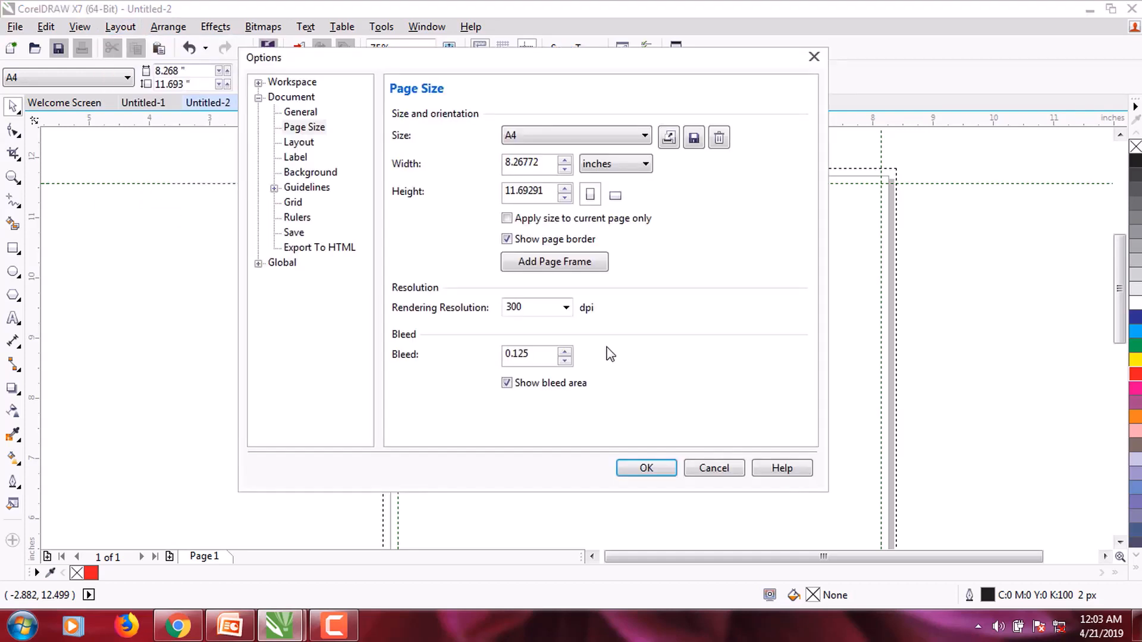
double_click(512, 306)
click(740, 468)
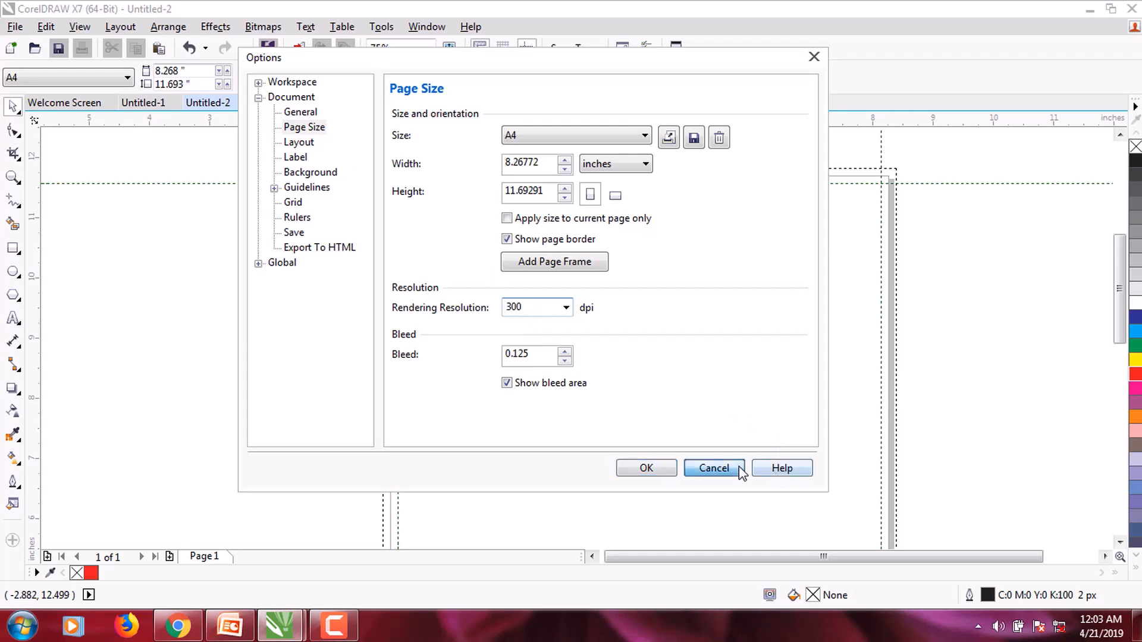
click(21, 29)
click(22, 32)
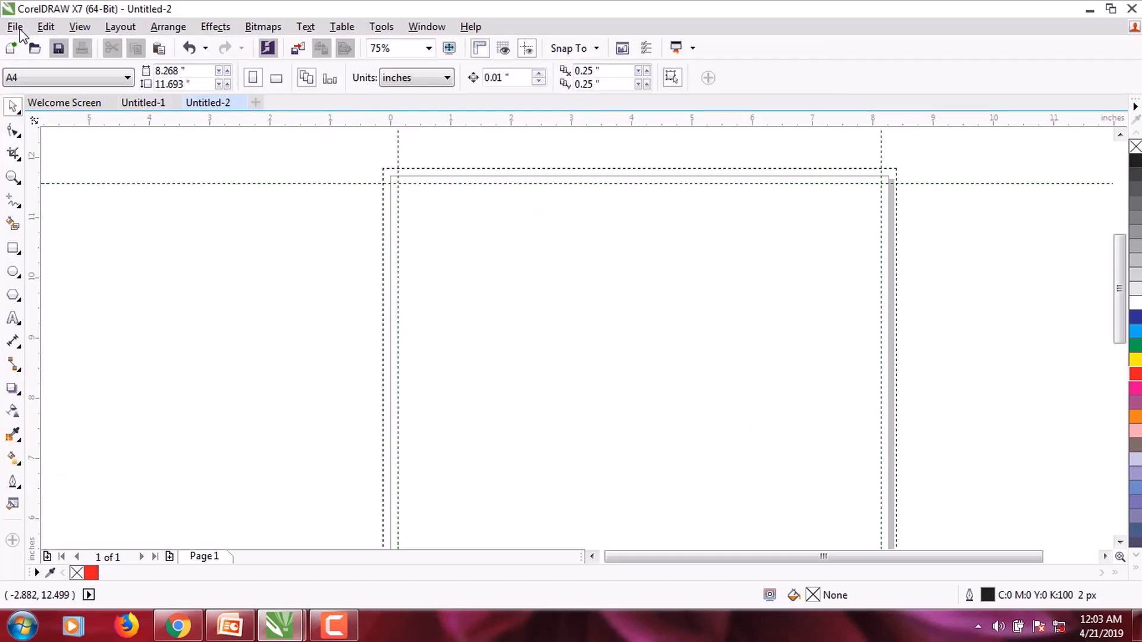
click(24, 33)
click(42, 44)
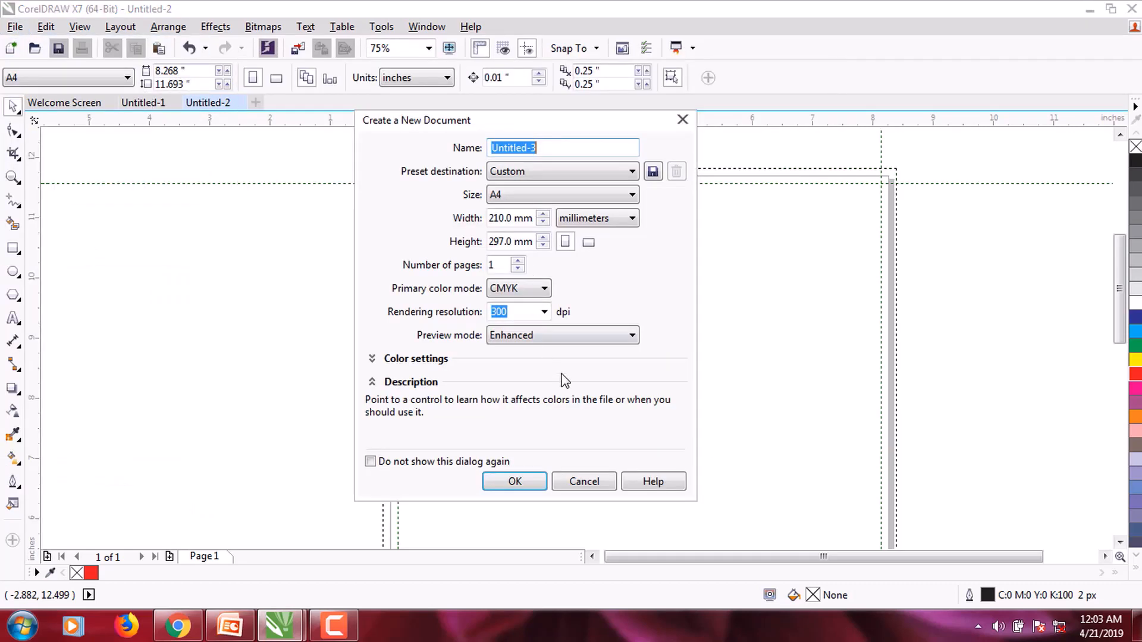
click(585, 482)
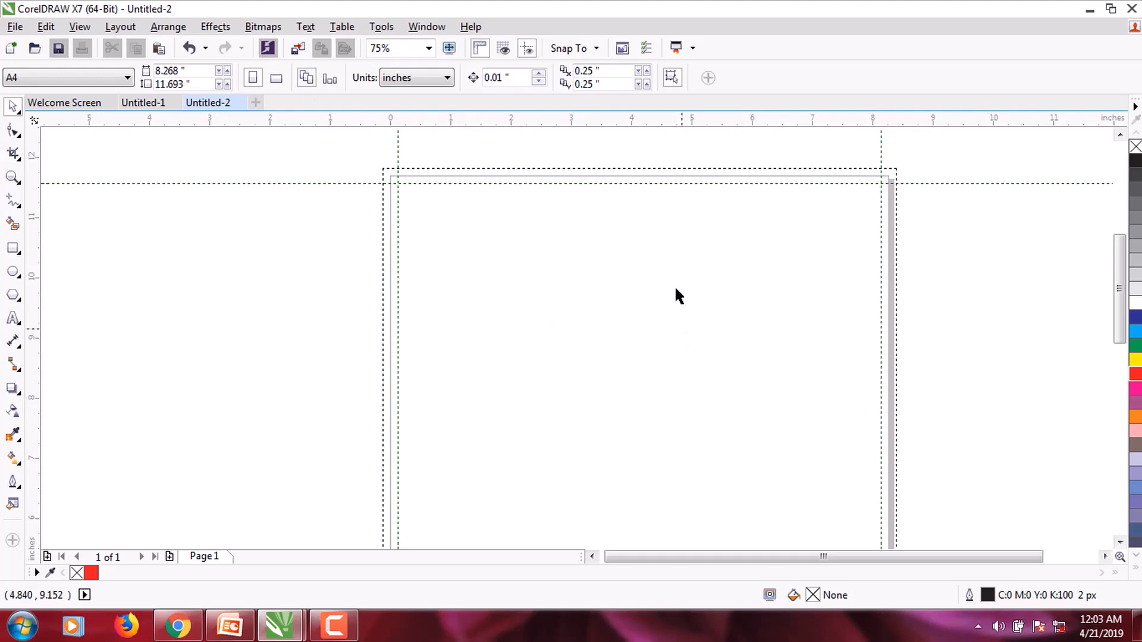
Step: Draw a rectangle from bleed corner to bleed corner and fill it red
scroll(674, 285, down, 1)
scroll(674, 284, up, 1)
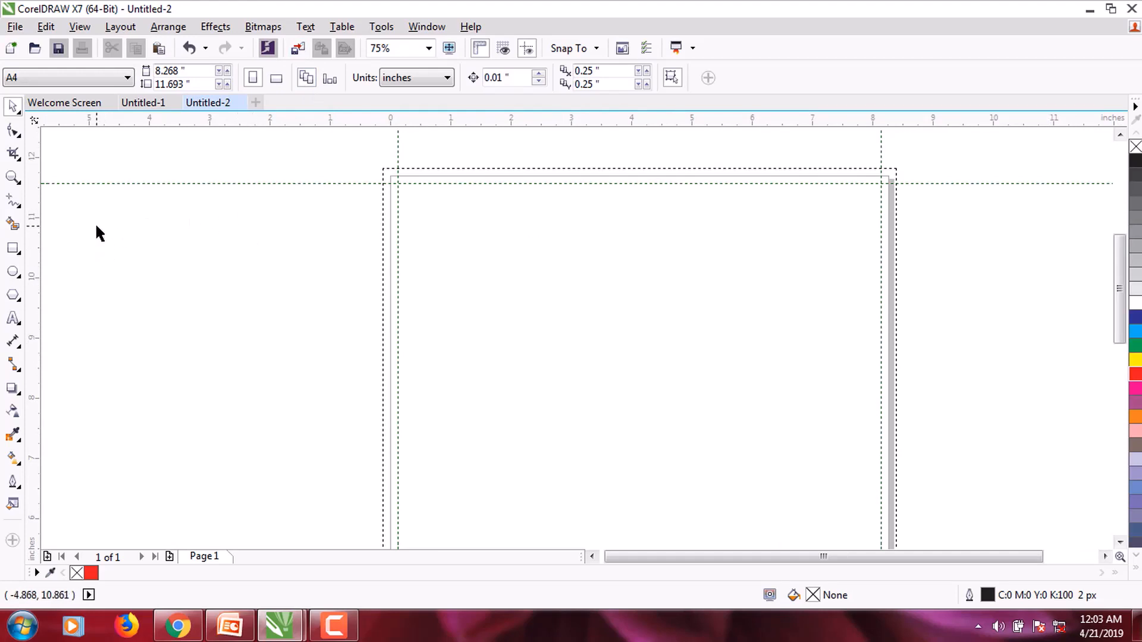
scroll(333, 357, down, 1)
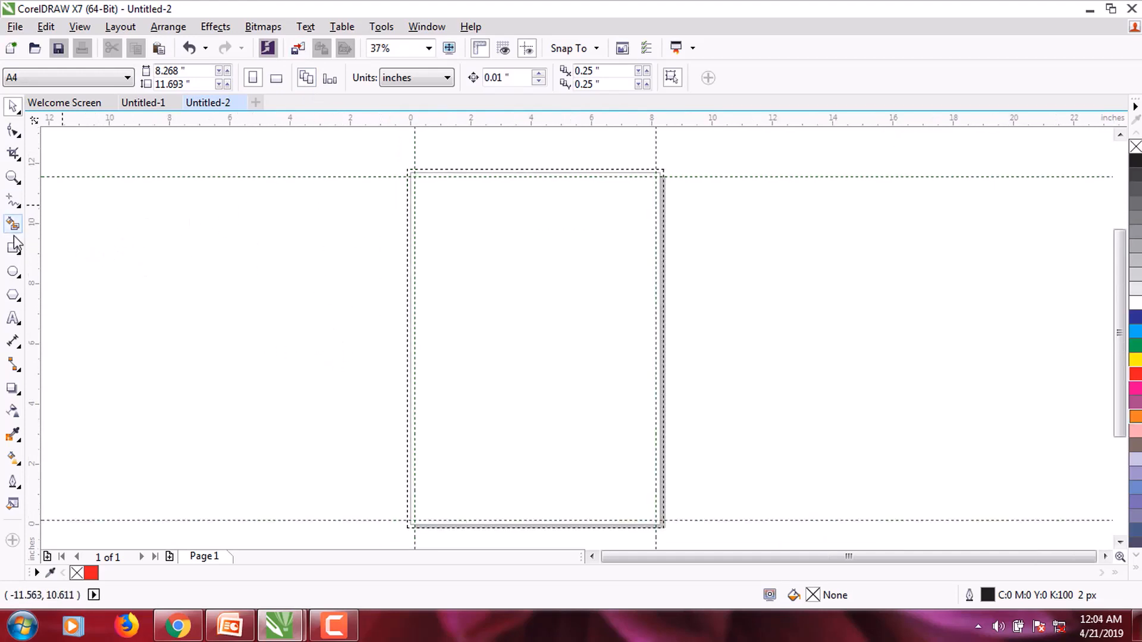
click(13, 248)
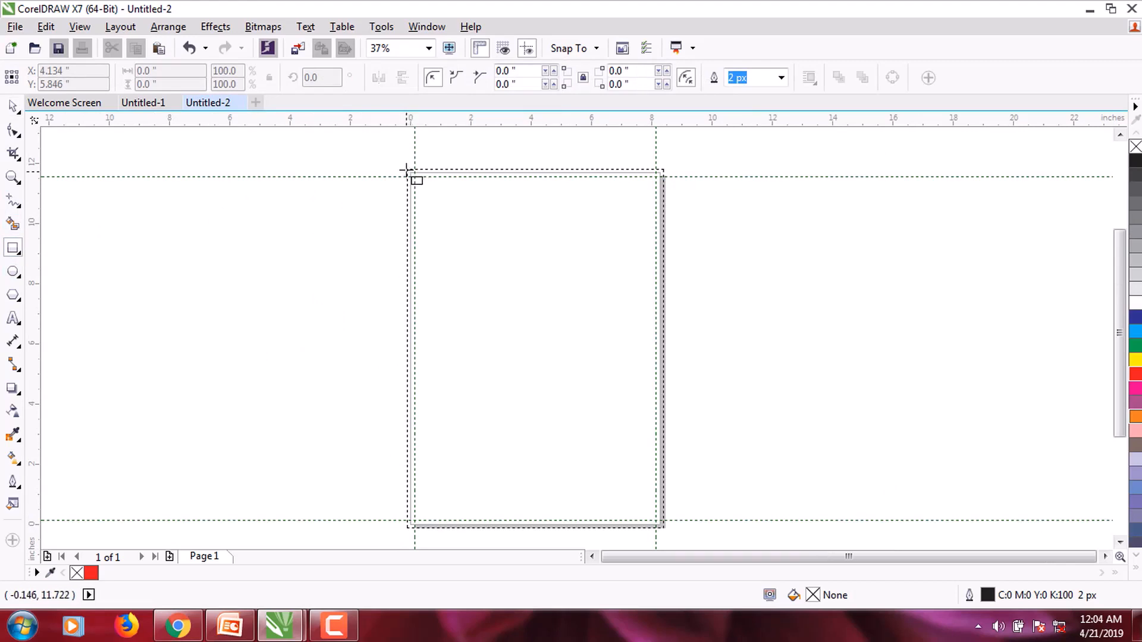
mouse_move(405, 169)
mouse_down()
mouse_move(504, 274)
mouse_move(581, 431)
mouse_move(664, 525)
mouse_up()
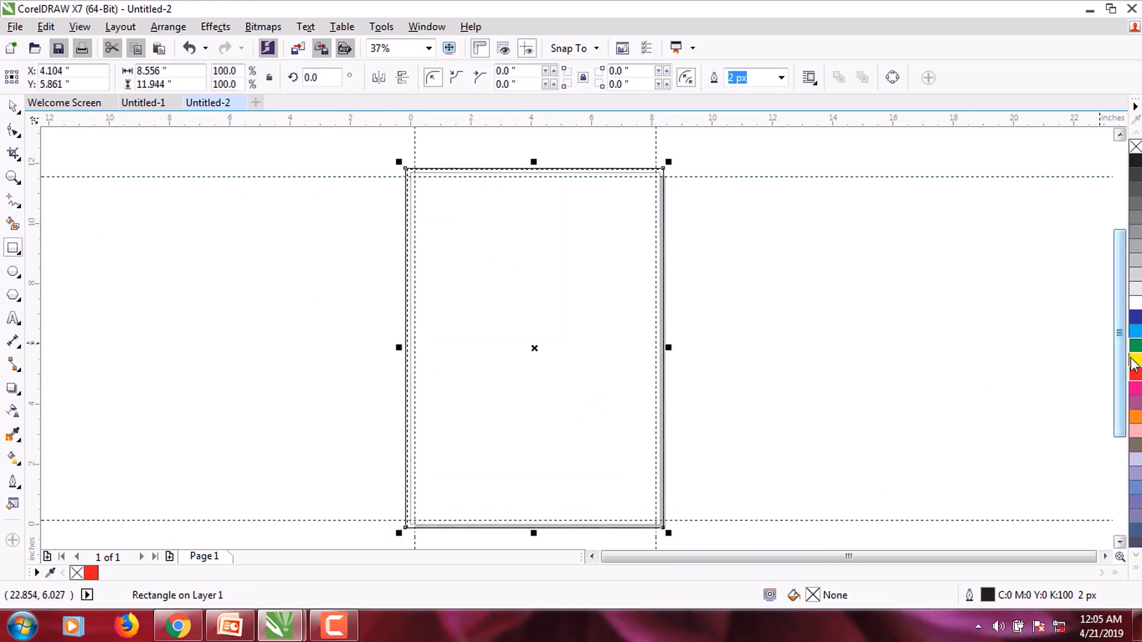
click(1135, 374)
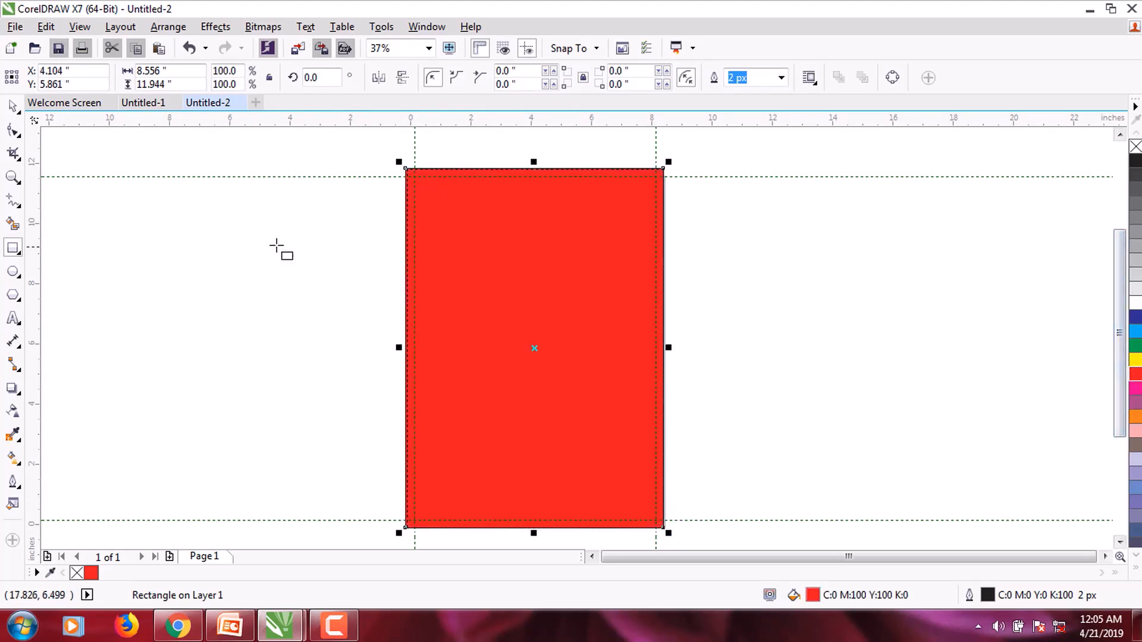
Step: Move the red rectangle off and back onto the page, then centre it with P
key(space)
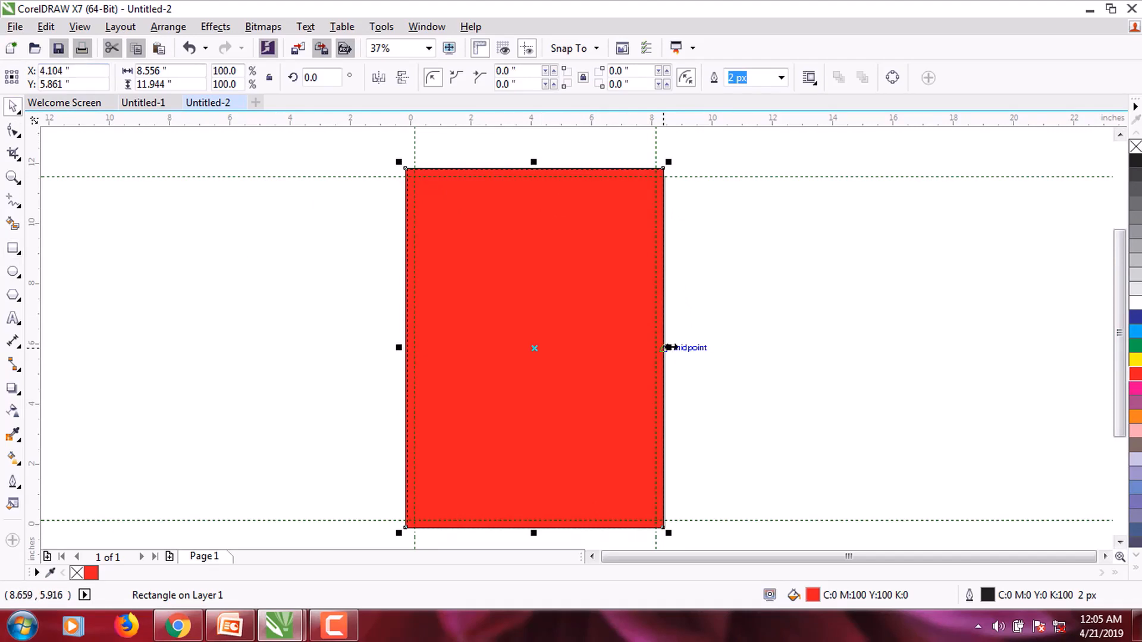
drag(668, 347, 672, 348)
click(451, 238)
drag(451, 238, 741, 241)
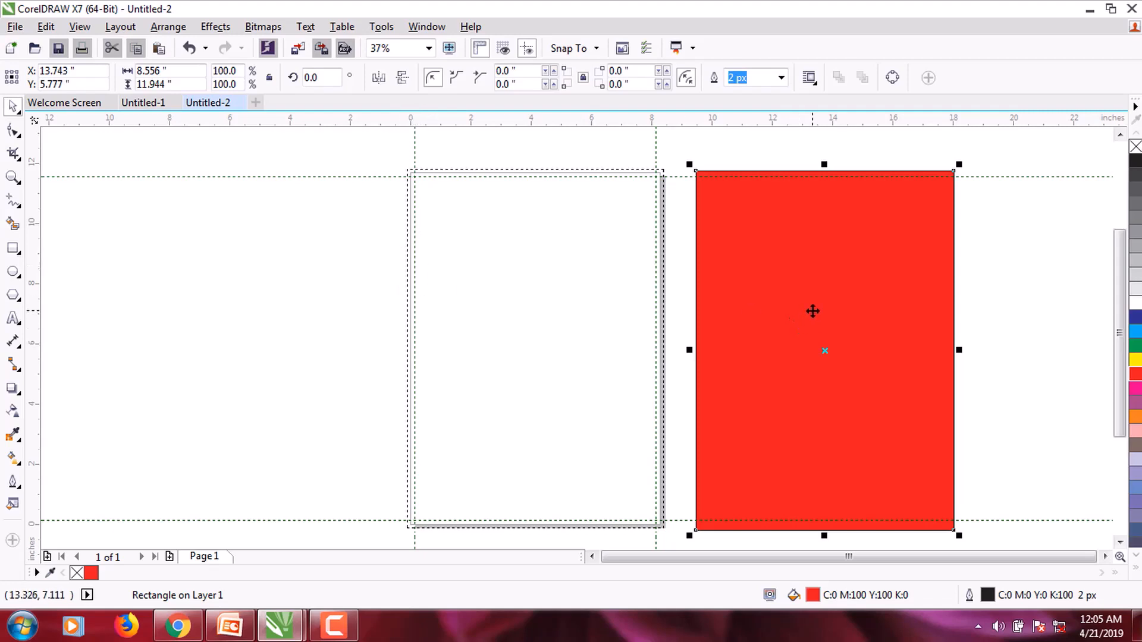
drag(811, 311, 530, 311)
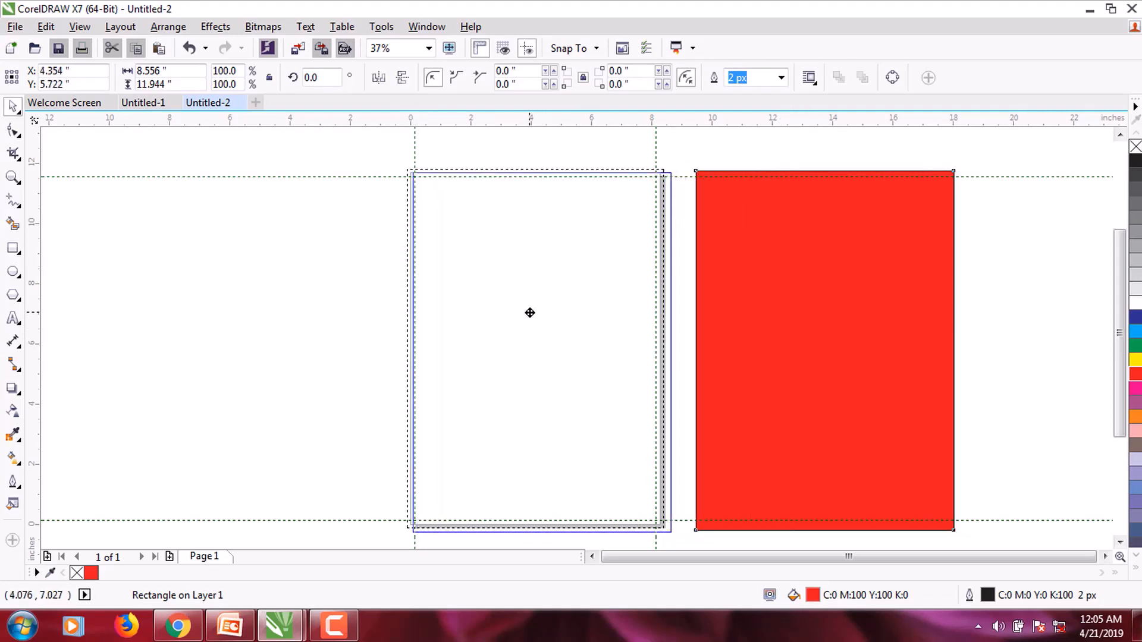
key(p)
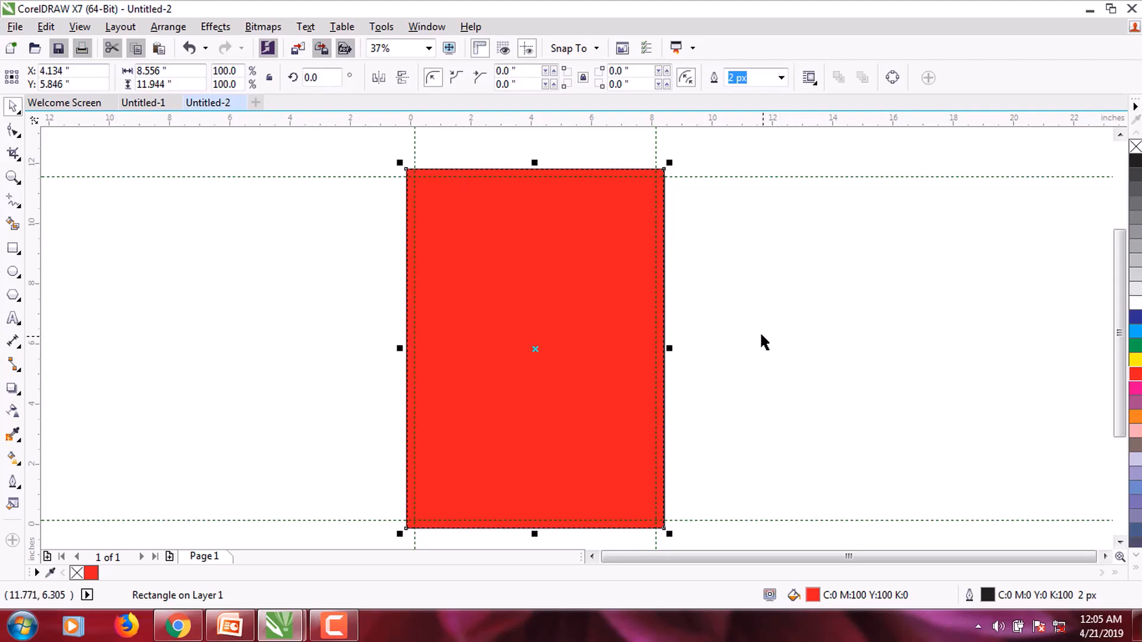
click(127, 28)
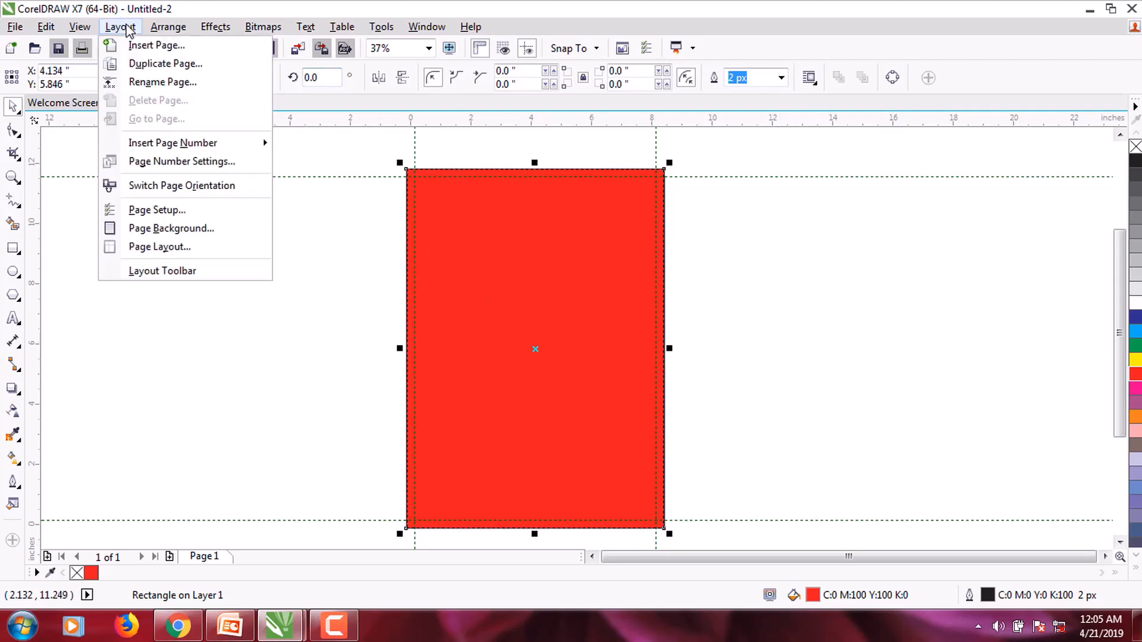
mouse_move(79, 26)
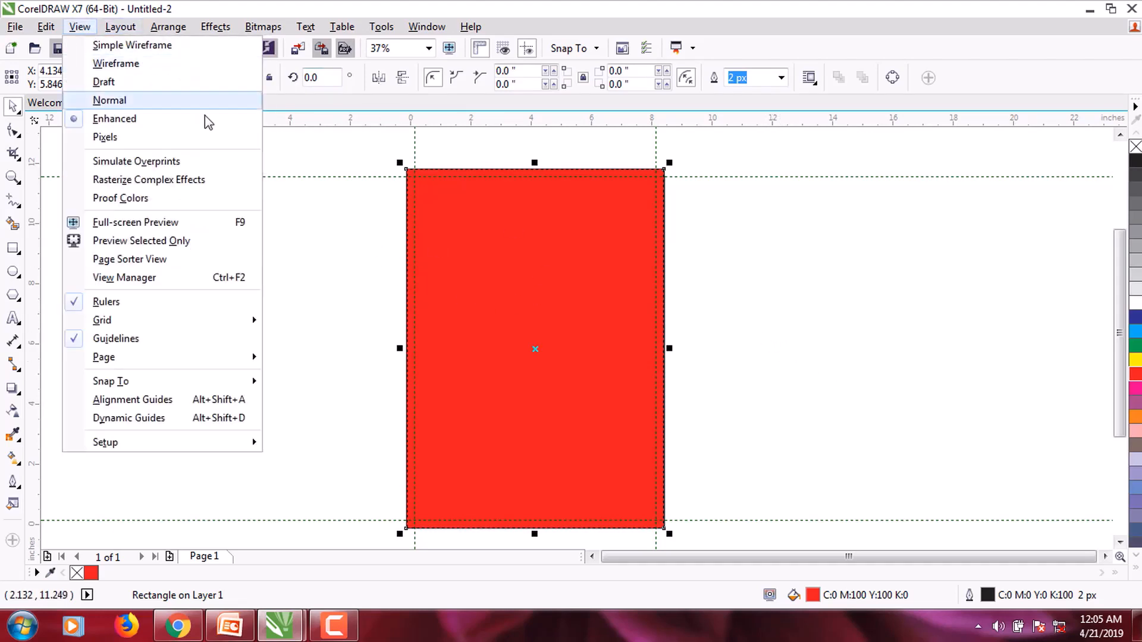
click(605, 278)
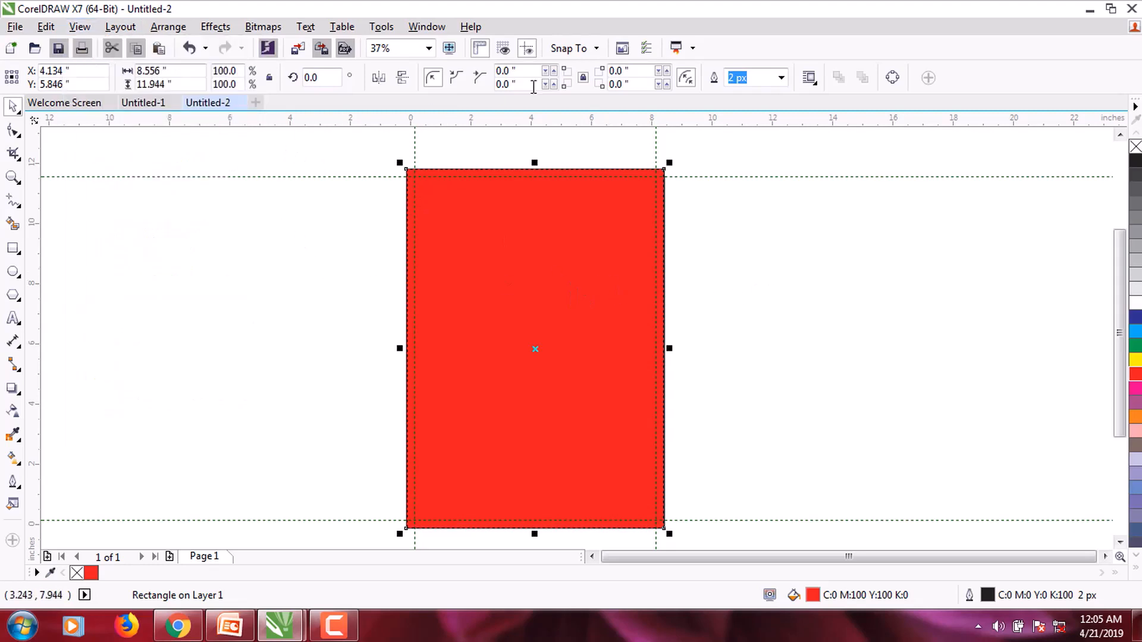